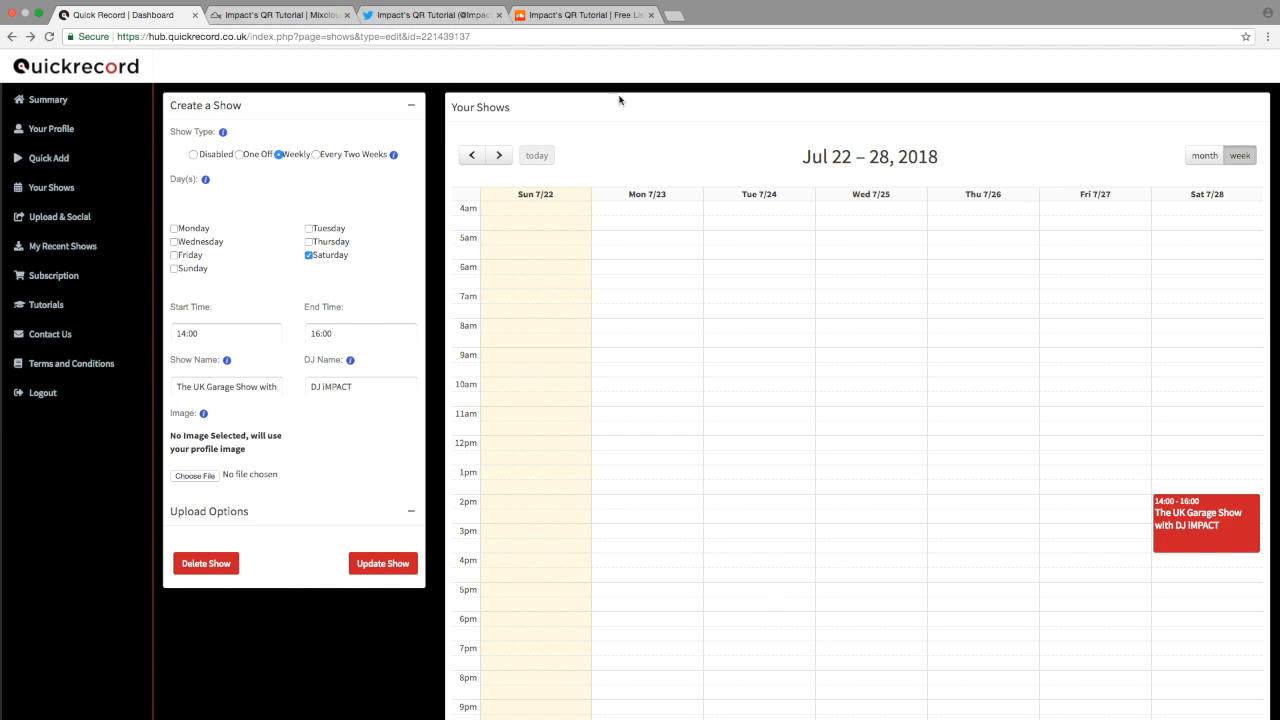
Step: Look over the Mixcloud, SoundCloud and Twitter profile pages of the account, and return to the Quickrecord dashboard
click(273, 15)
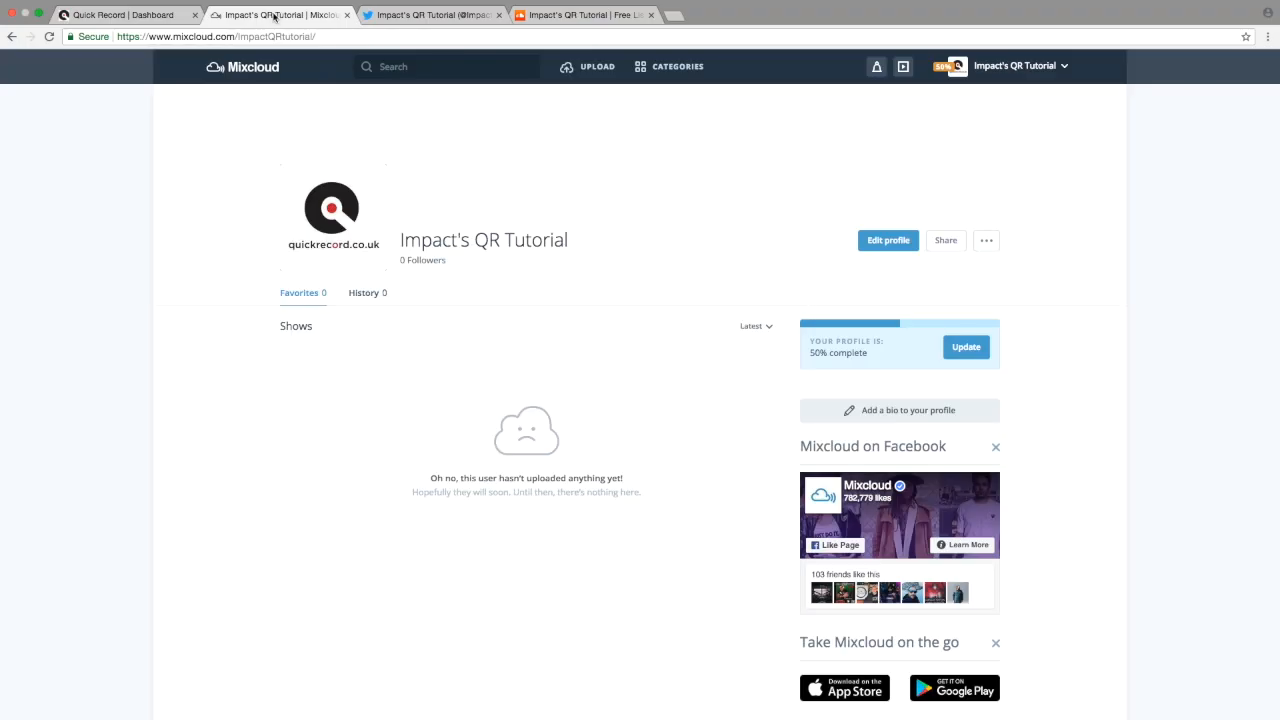
click(572, 15)
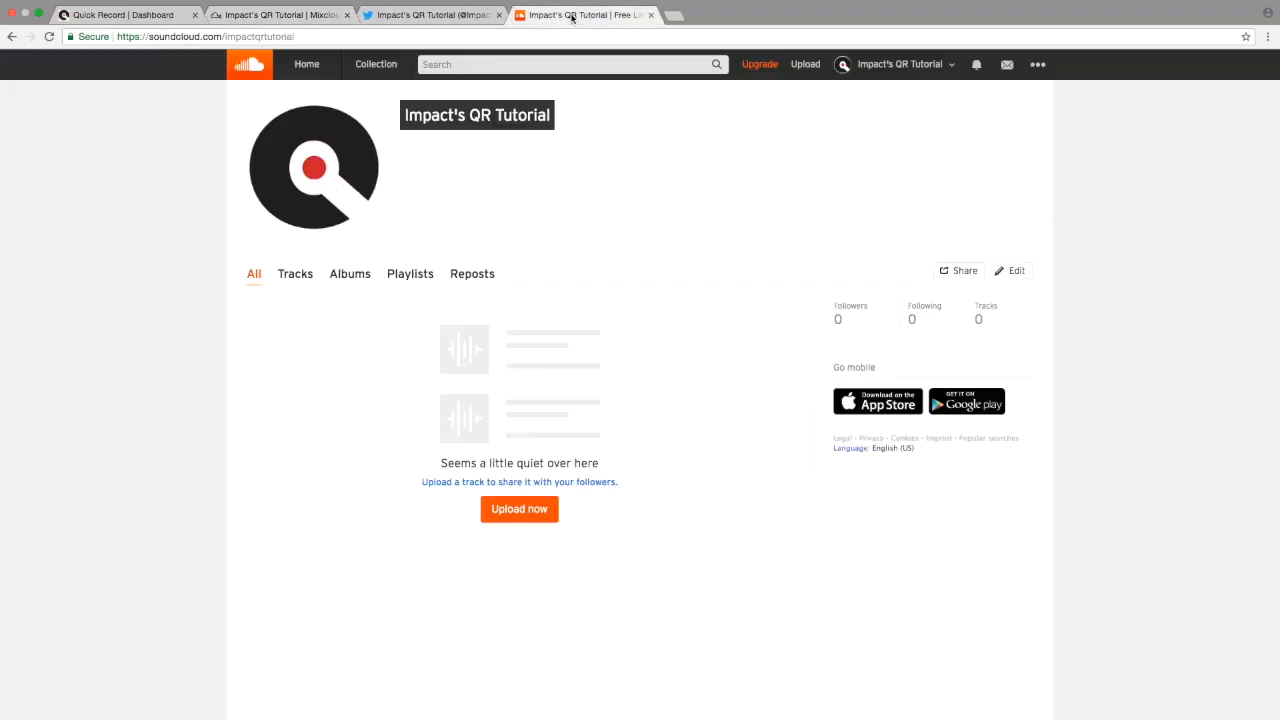
click(410, 18)
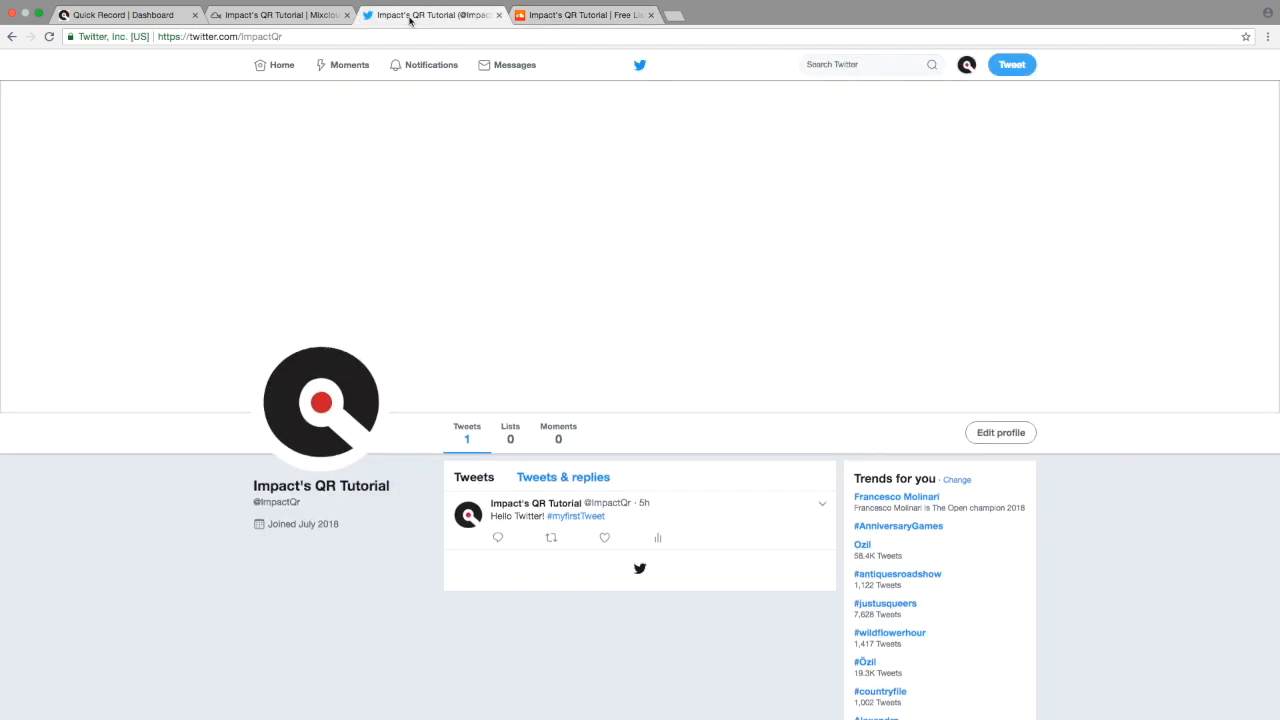
click(307, 17)
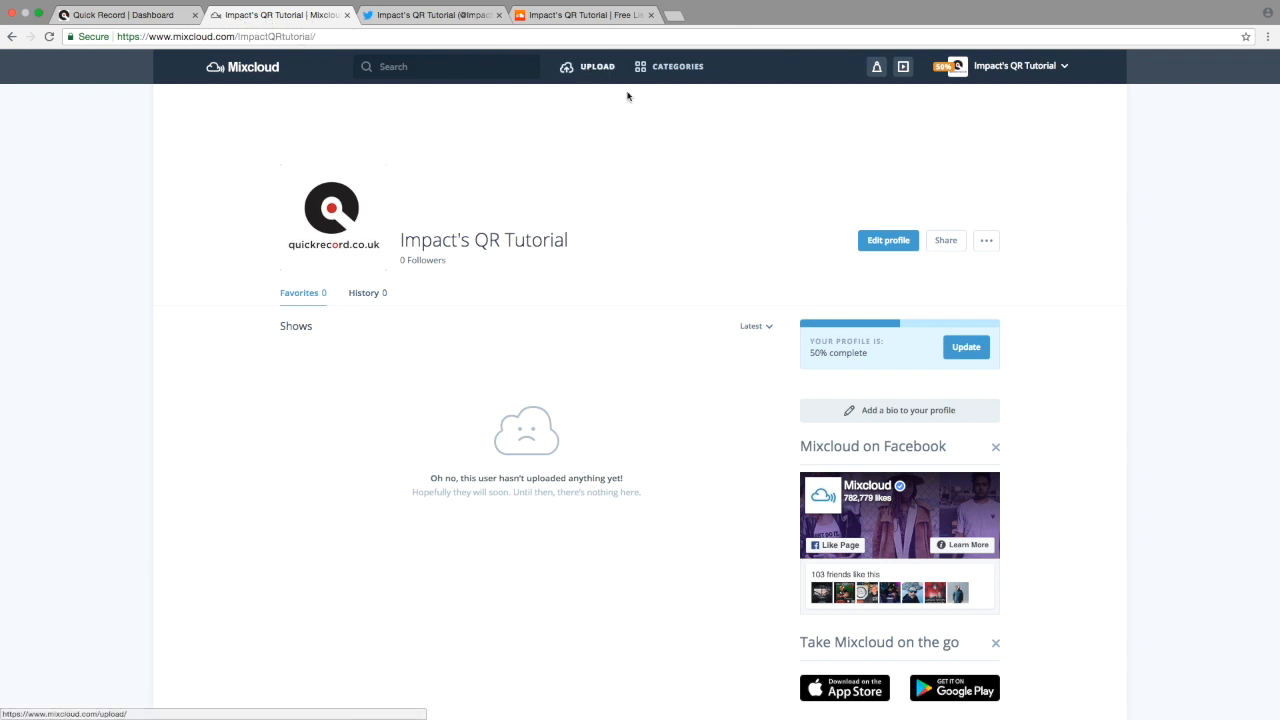
click(548, 20)
click(432, 15)
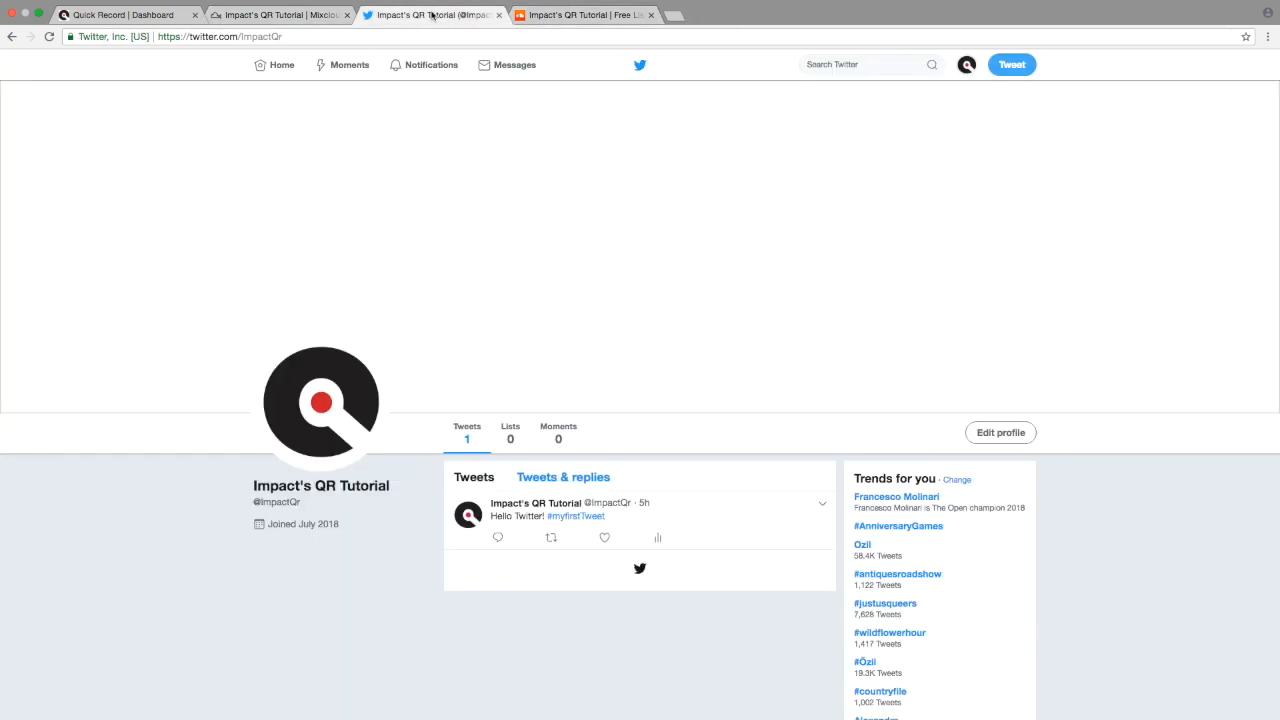
click(128, 20)
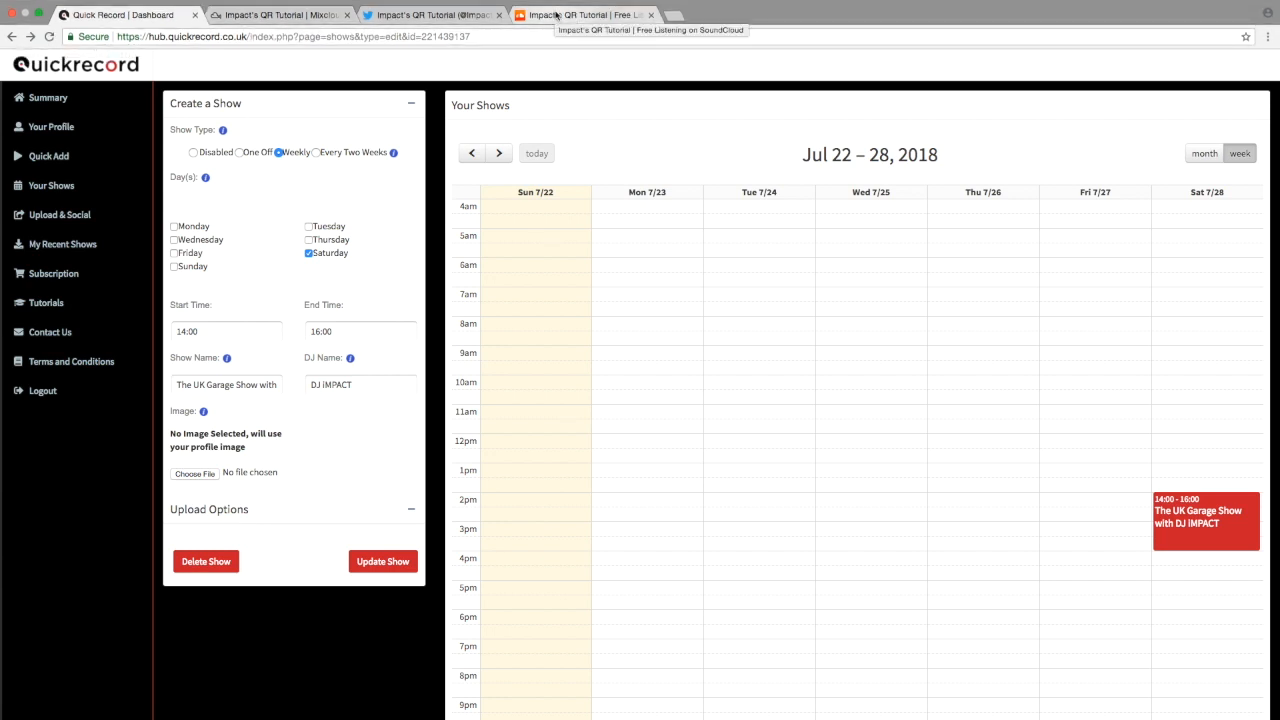
Step: Link the Twitter account in Quickrecord's Upload & Social options by authorizing QuickRecord v2 to use it
click(74, 214)
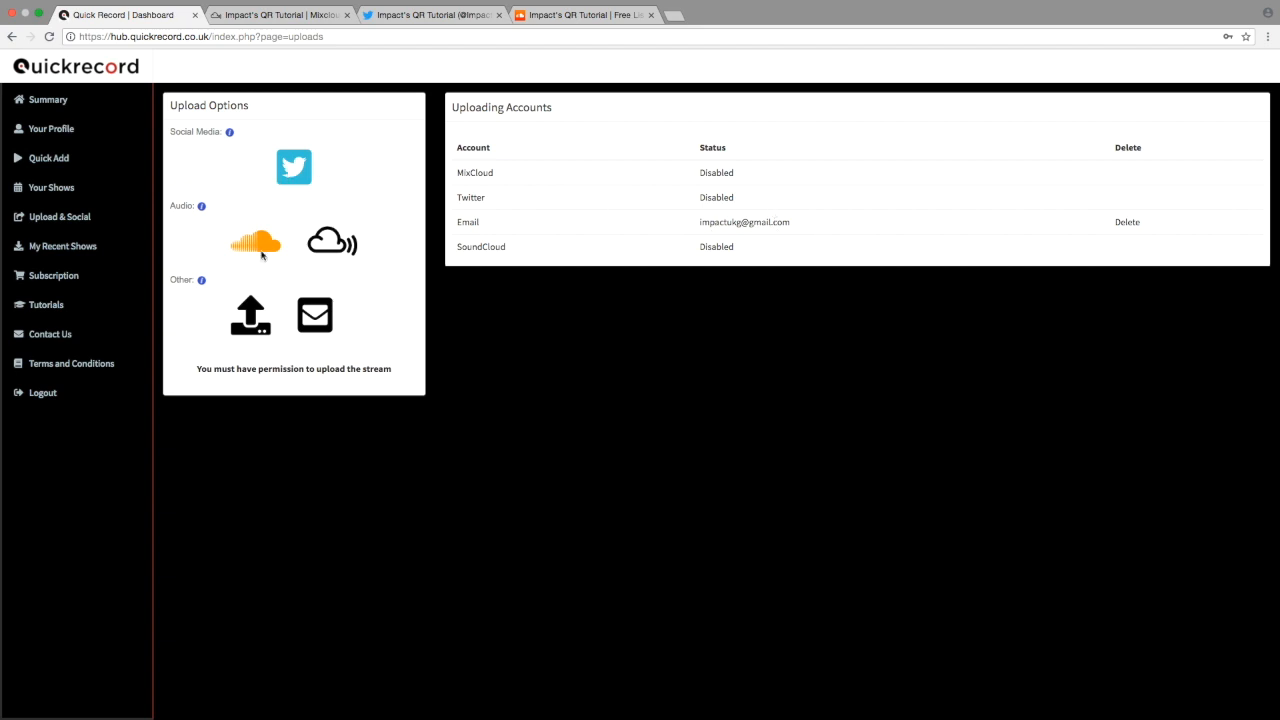
click(296, 182)
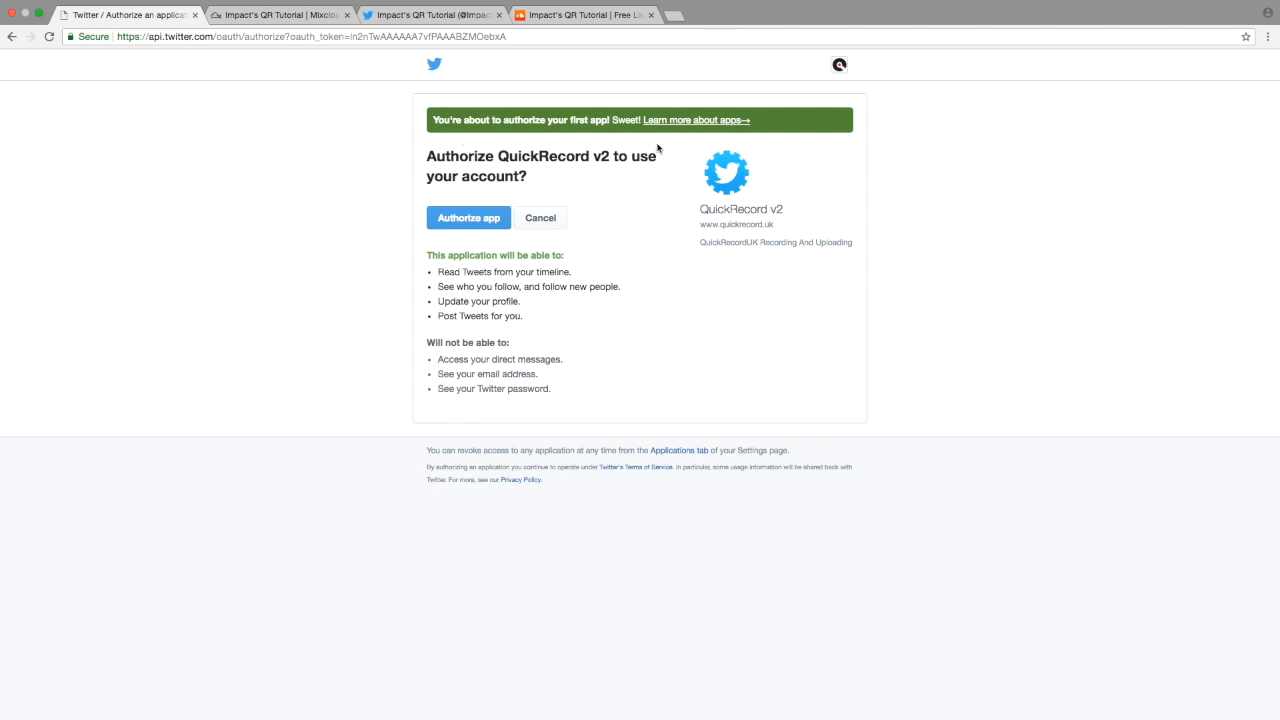
click(483, 230)
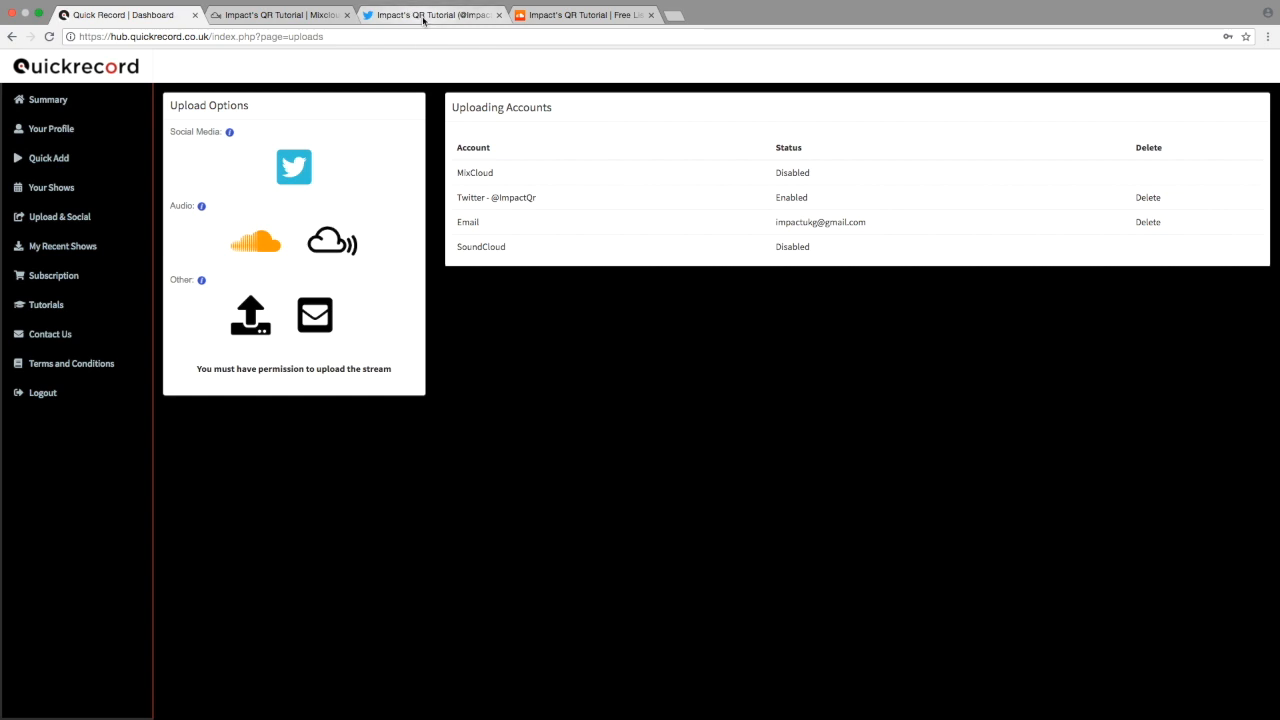
Step: Link the SoundCloud account after accepting its rules notice, and link the Mixcloud account by authorizing Quick Record
click(255, 241)
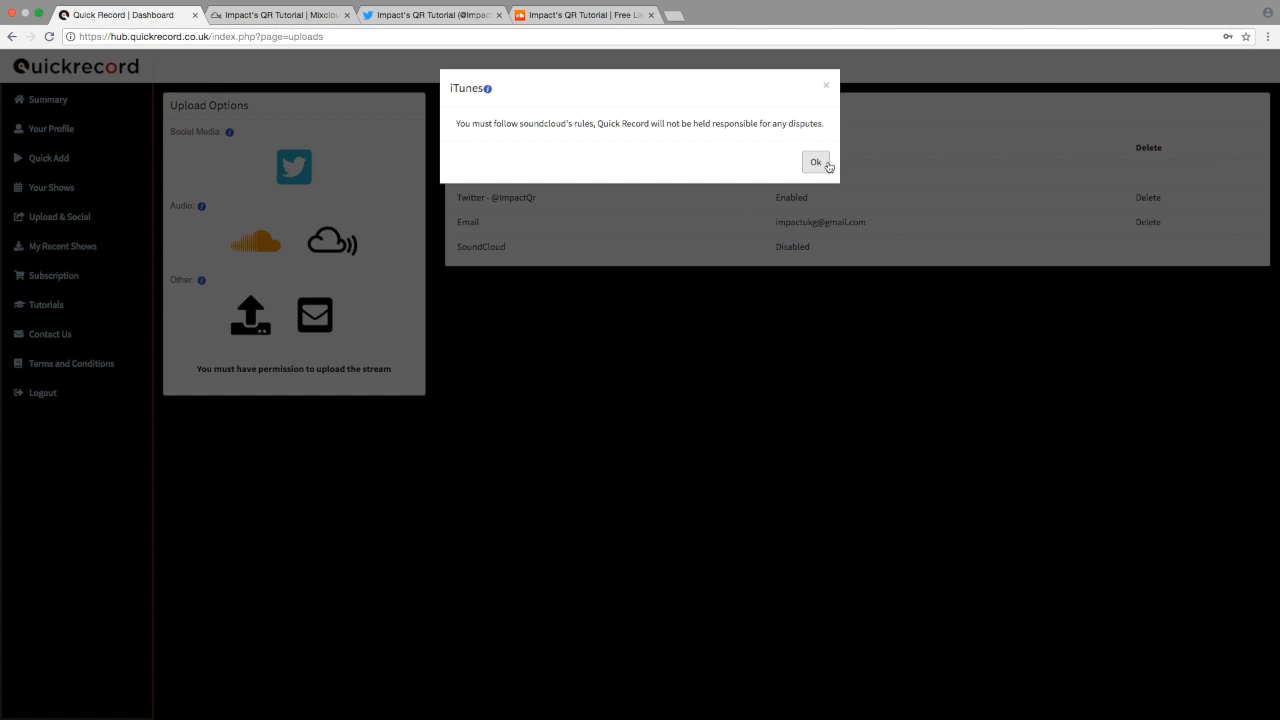
click(816, 164)
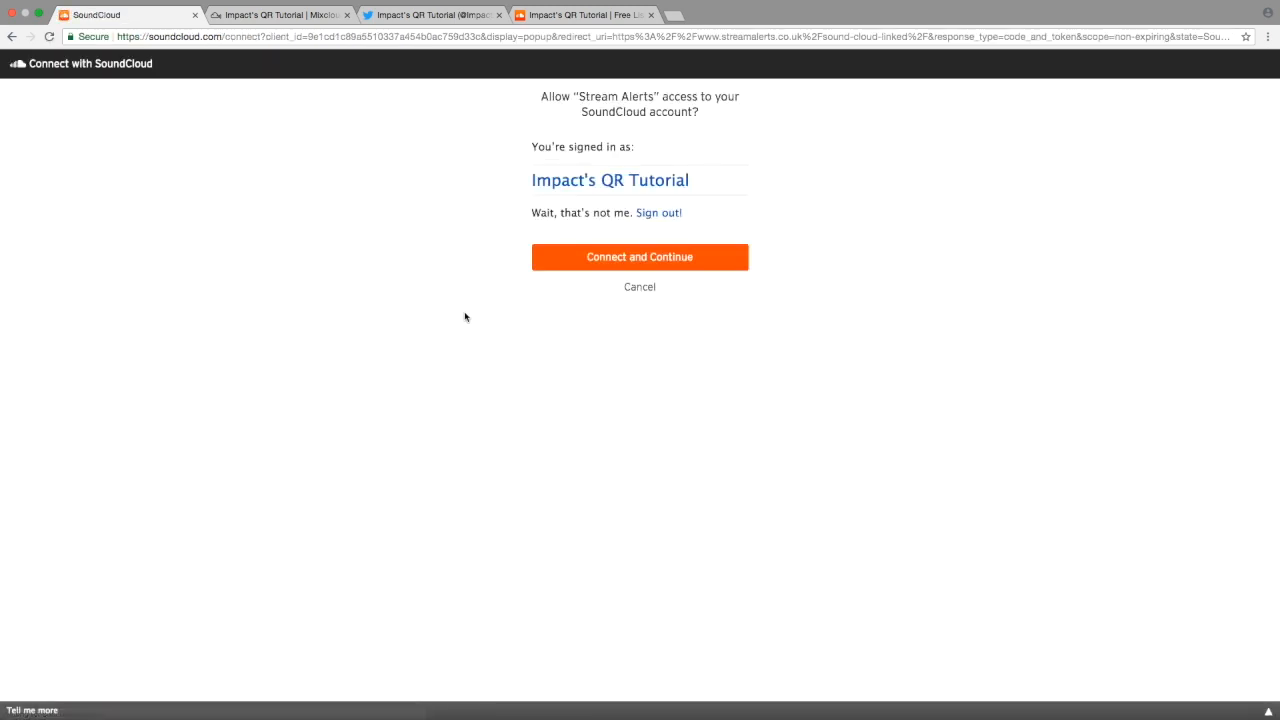
click(604, 258)
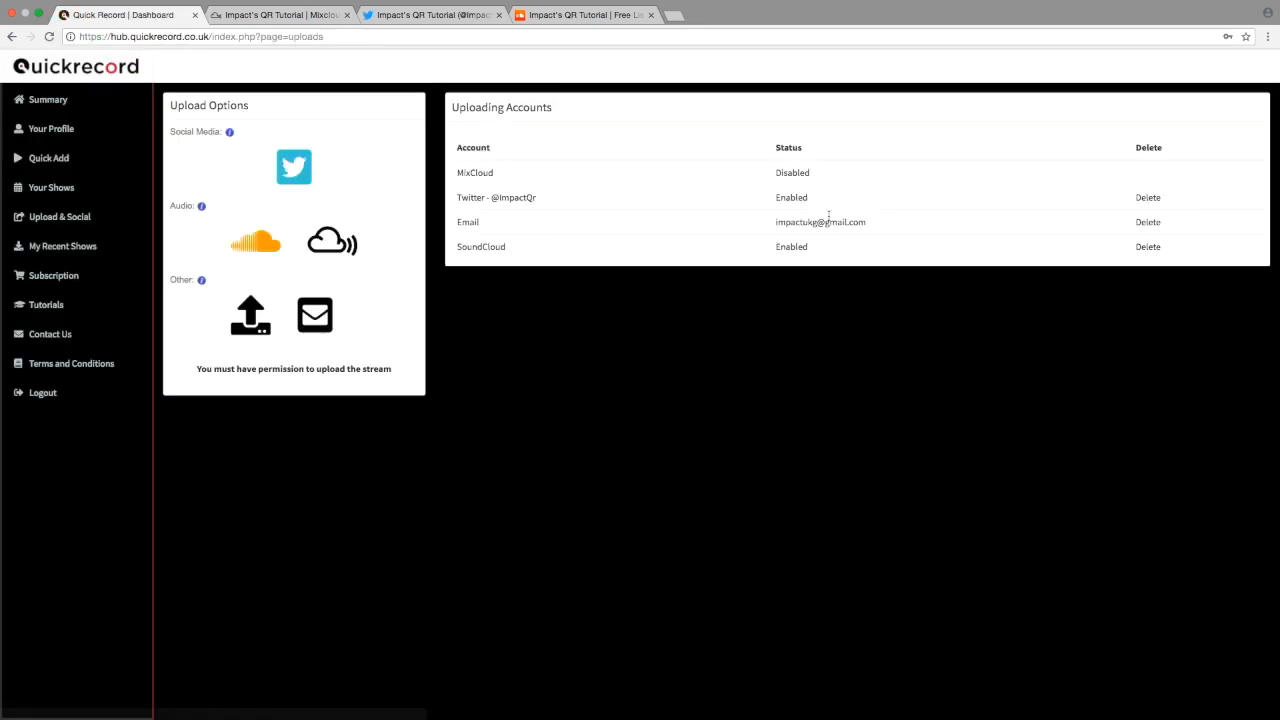
click(330, 248)
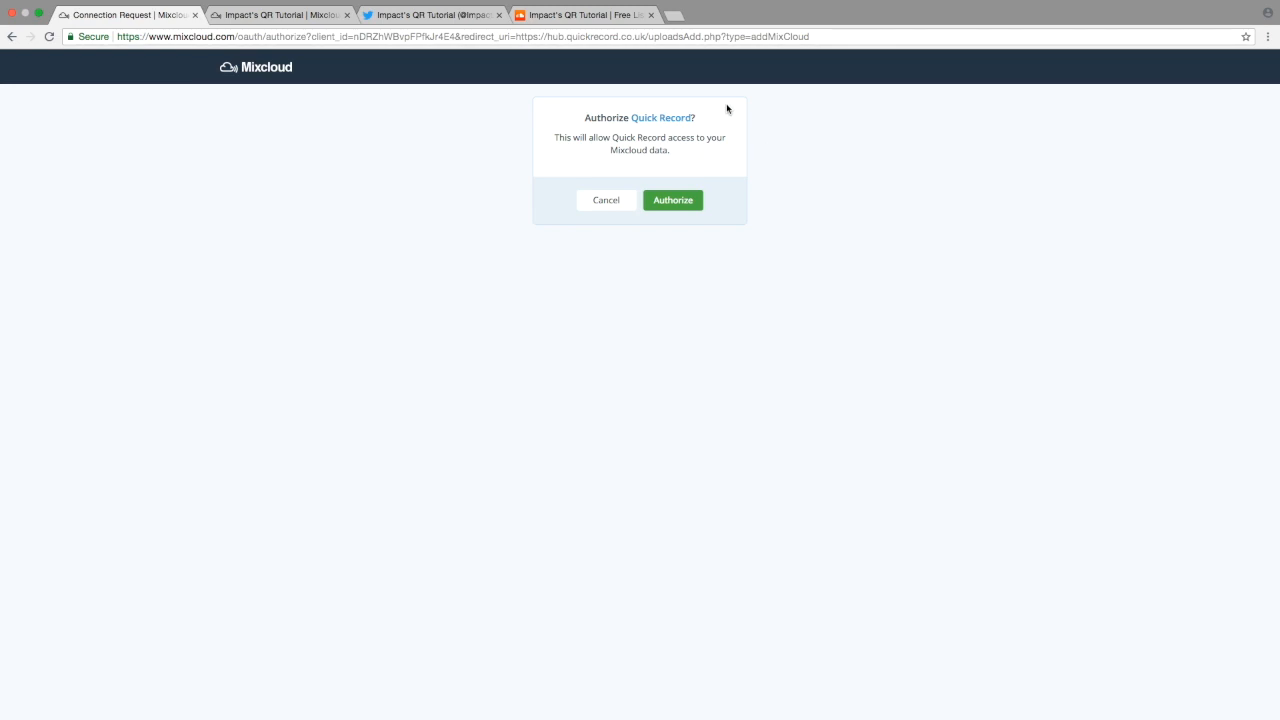
click(667, 201)
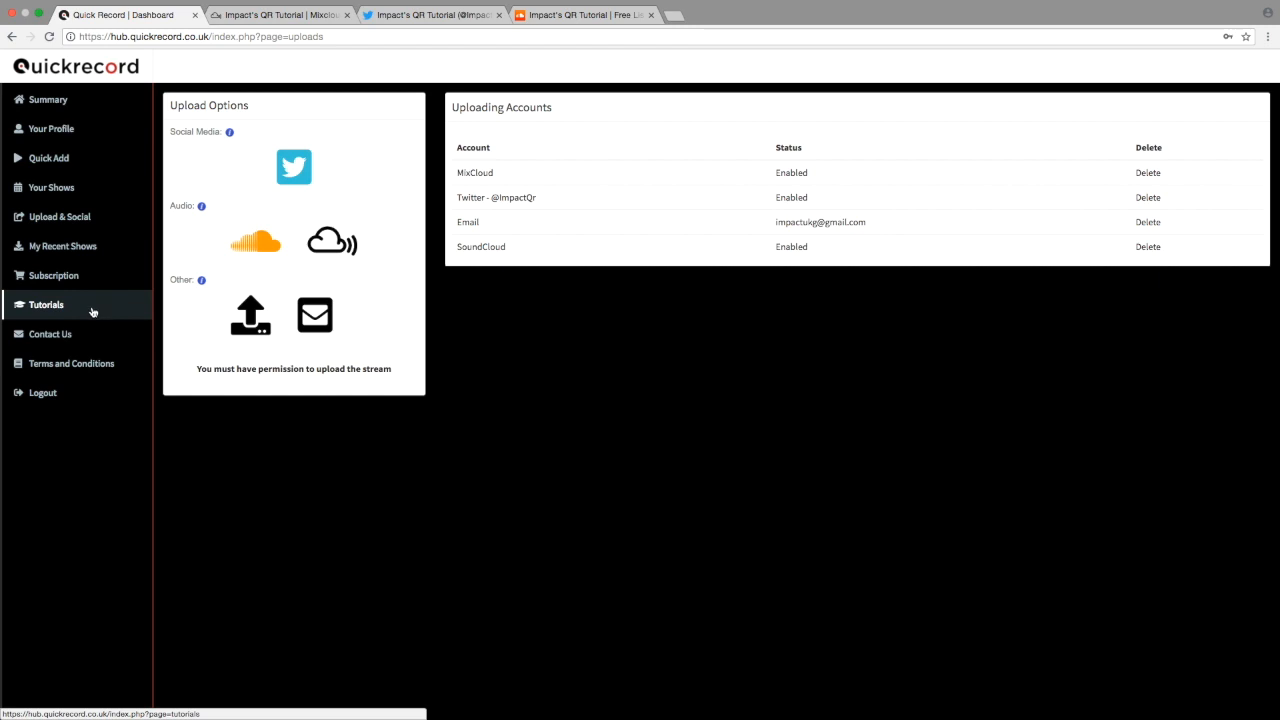
Step: Change the default DJ name in the profile's user info to DJ iMPACT
click(68, 142)
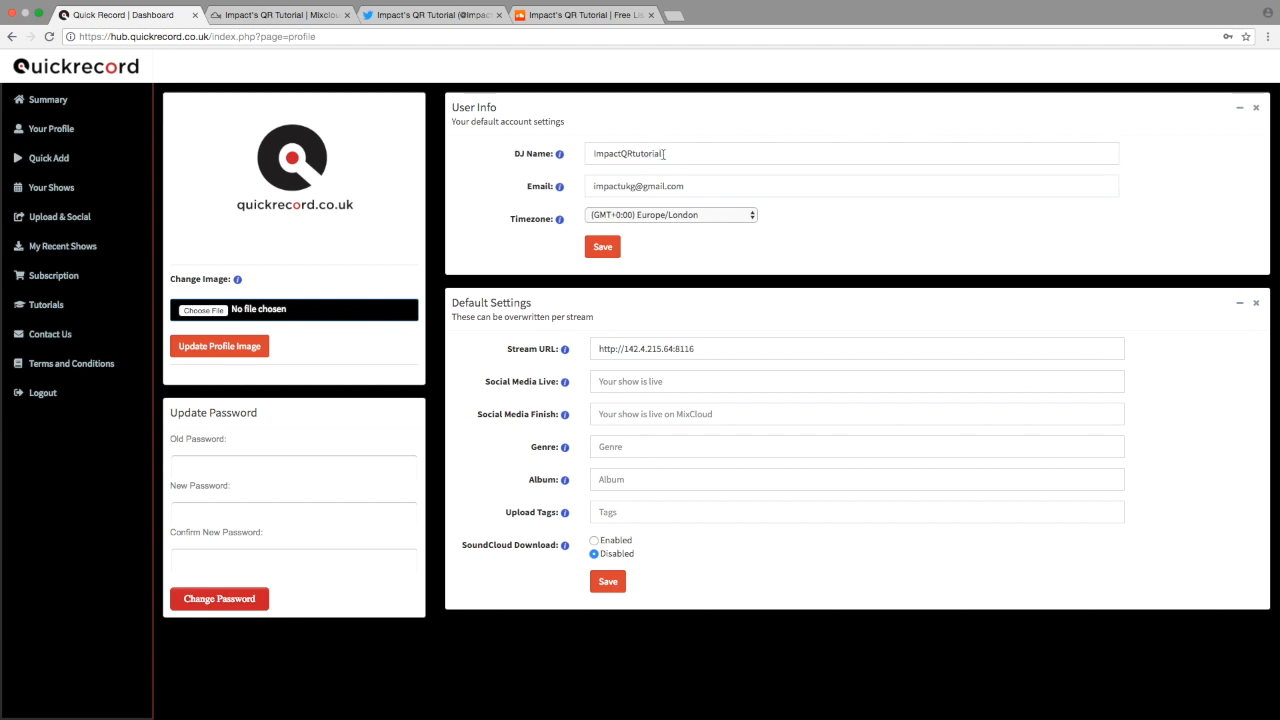
drag(665, 153, 561, 153)
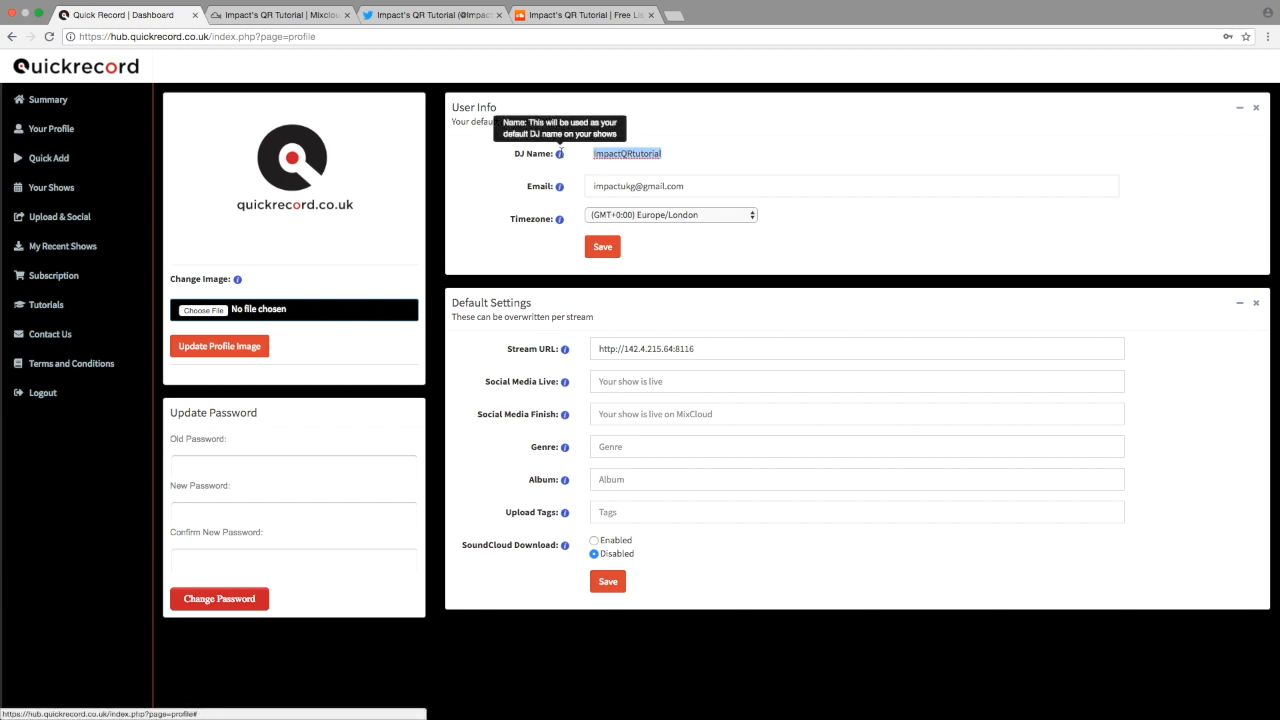
text(DJ iMPACT)
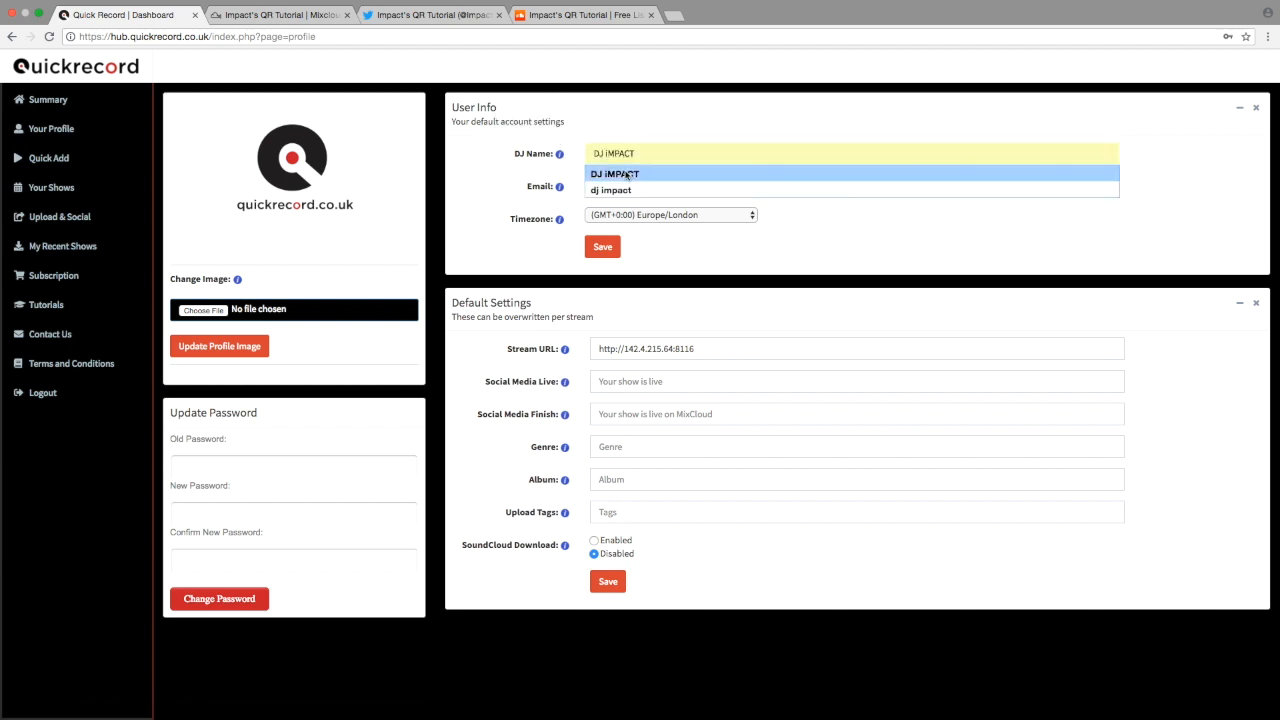
click(620, 174)
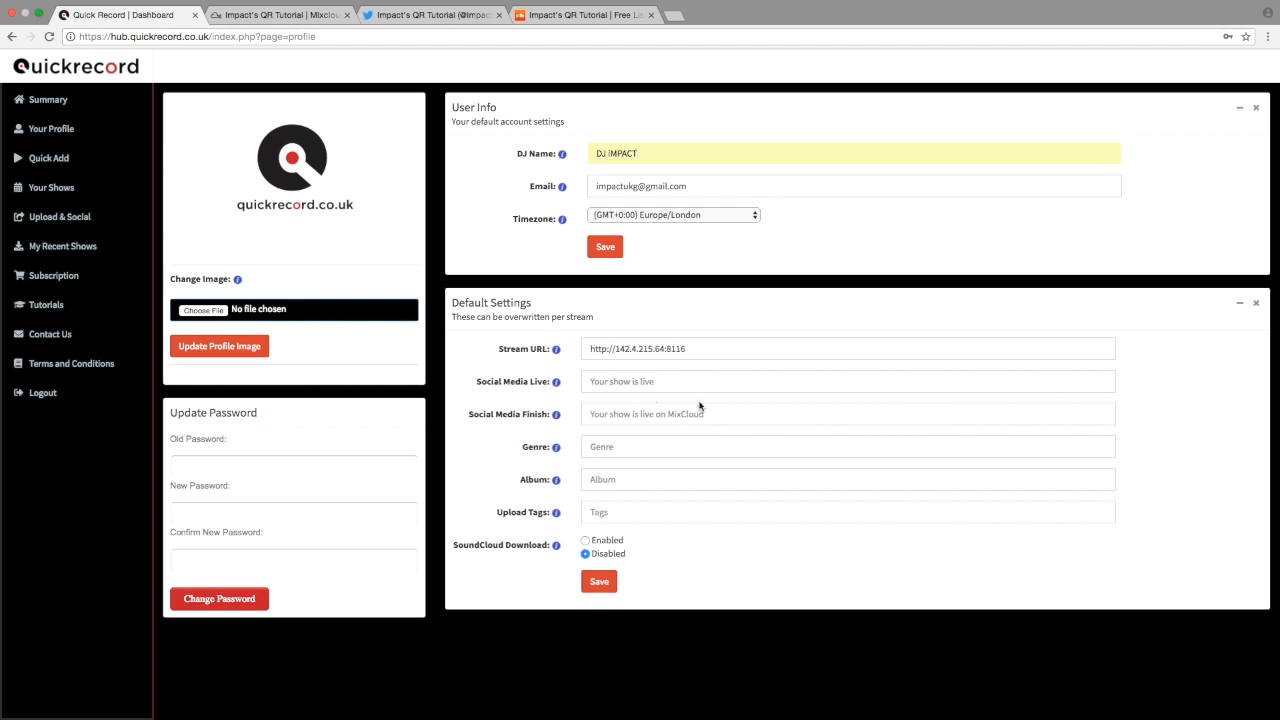
Step: Set the default Social Media Live message to "Starting my QR Test", leaving the Social Media Finish message empty
click(644, 383)
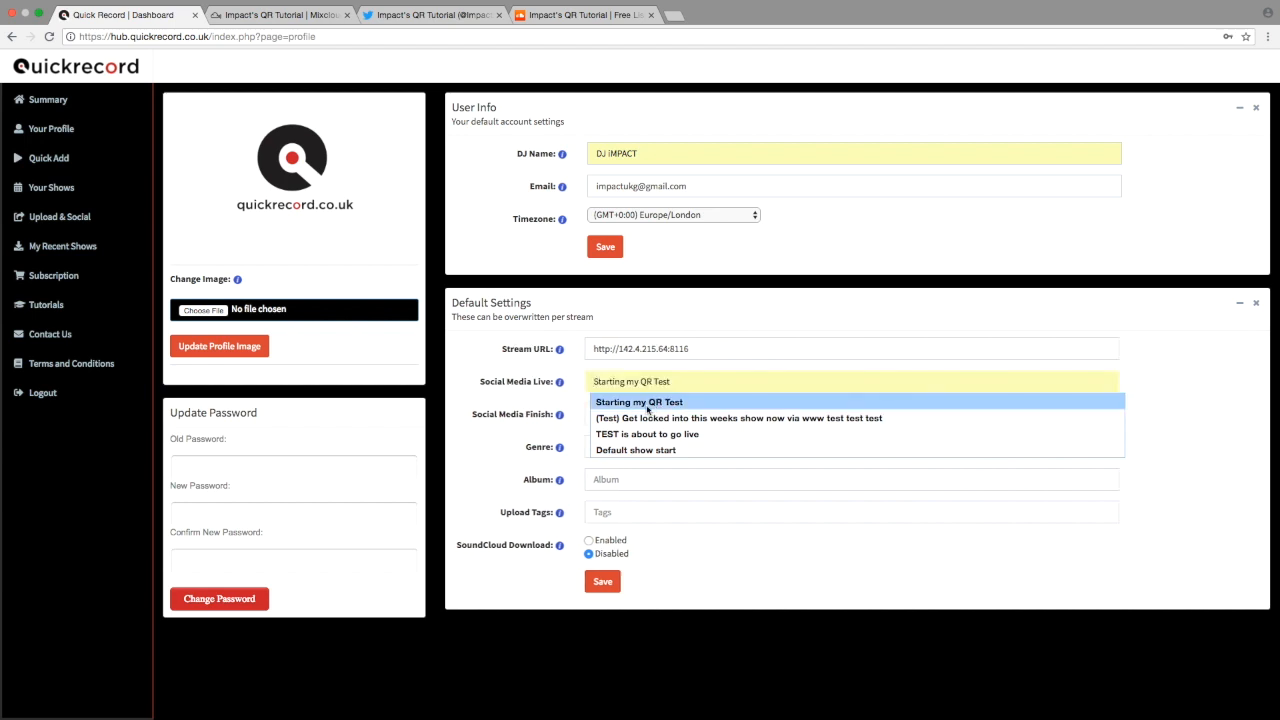
click(647, 405)
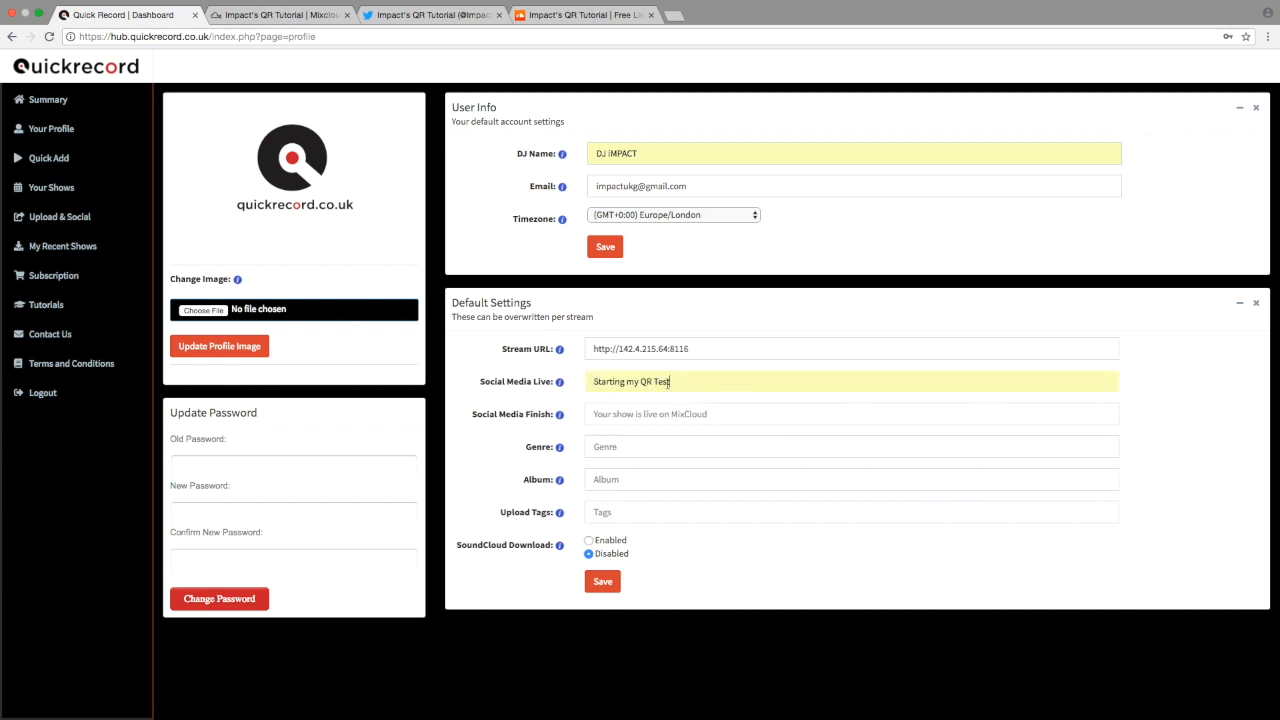
click(677, 381)
click(621, 420)
click(723, 557)
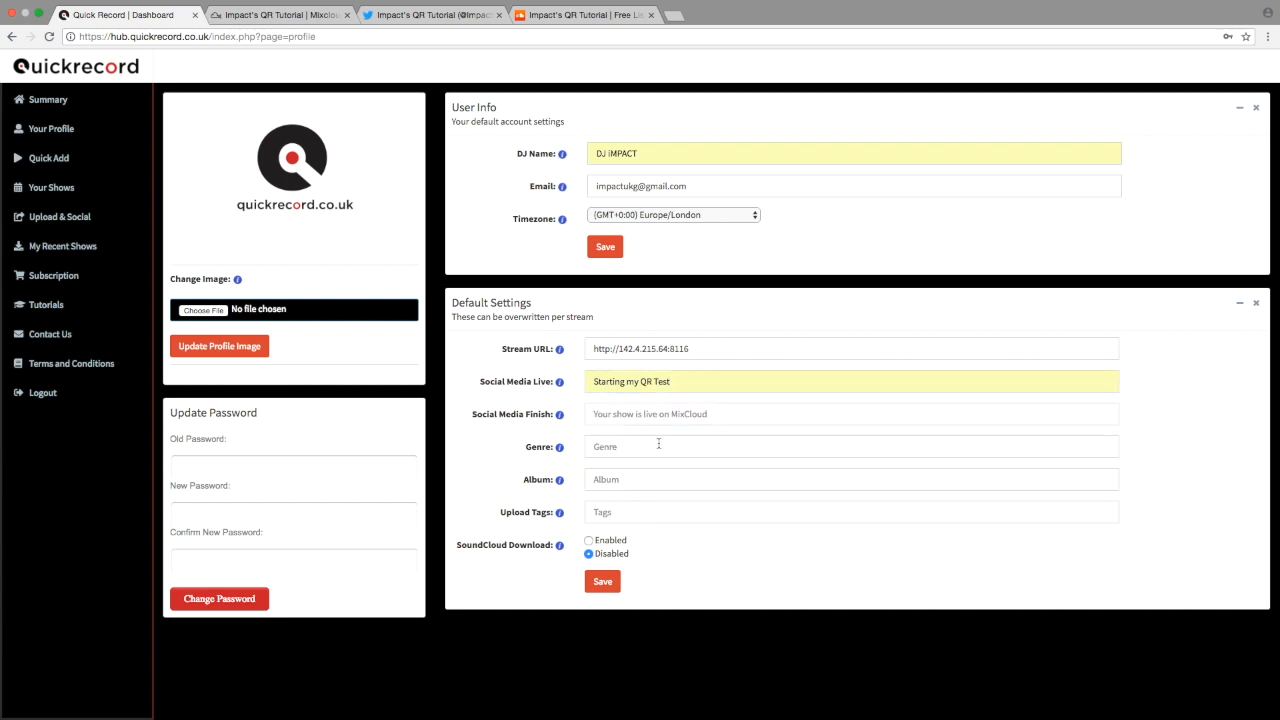
Step: Set the default genre to UKG and the default album to Flex Fm
click(615, 446)
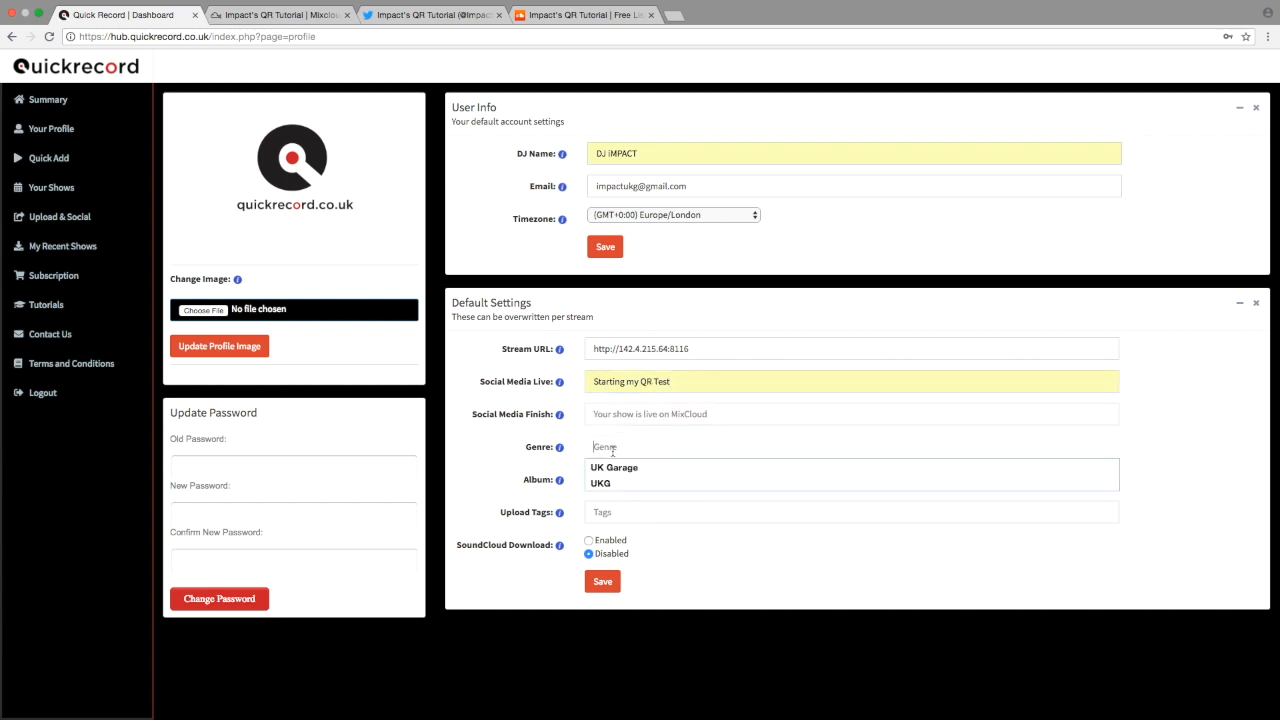
click(605, 482)
click(614, 480)
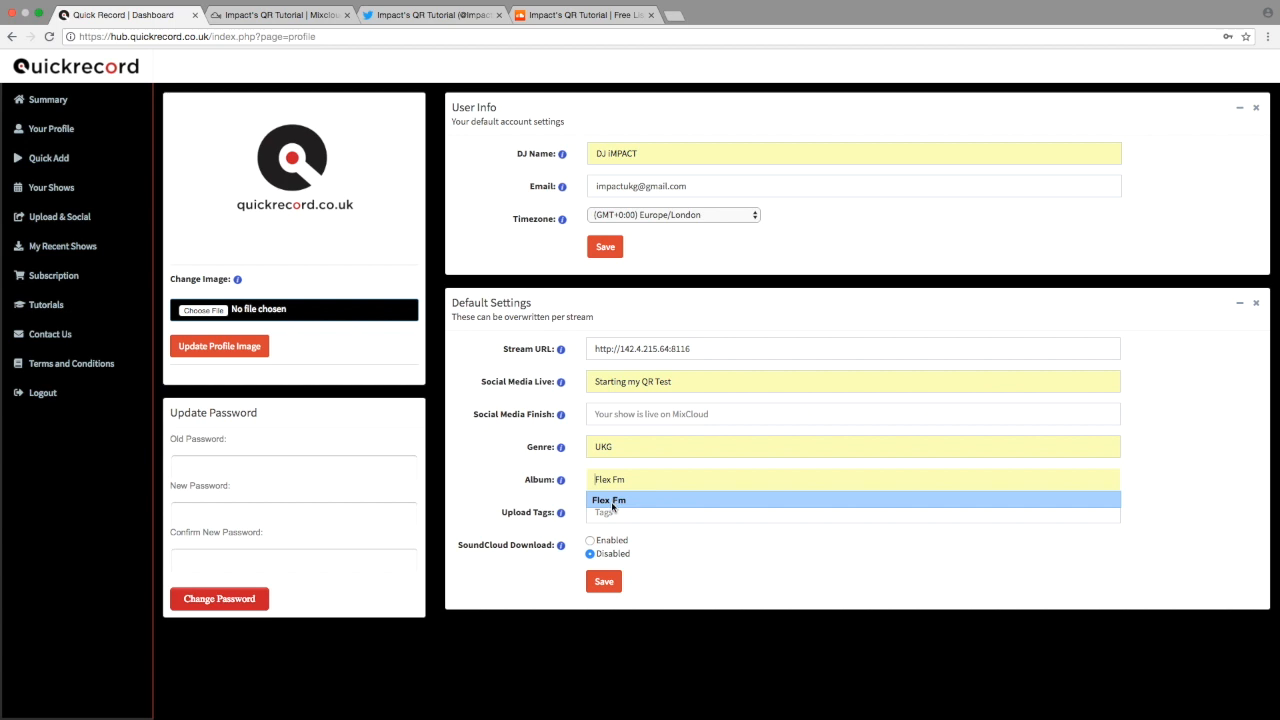
click(614, 502)
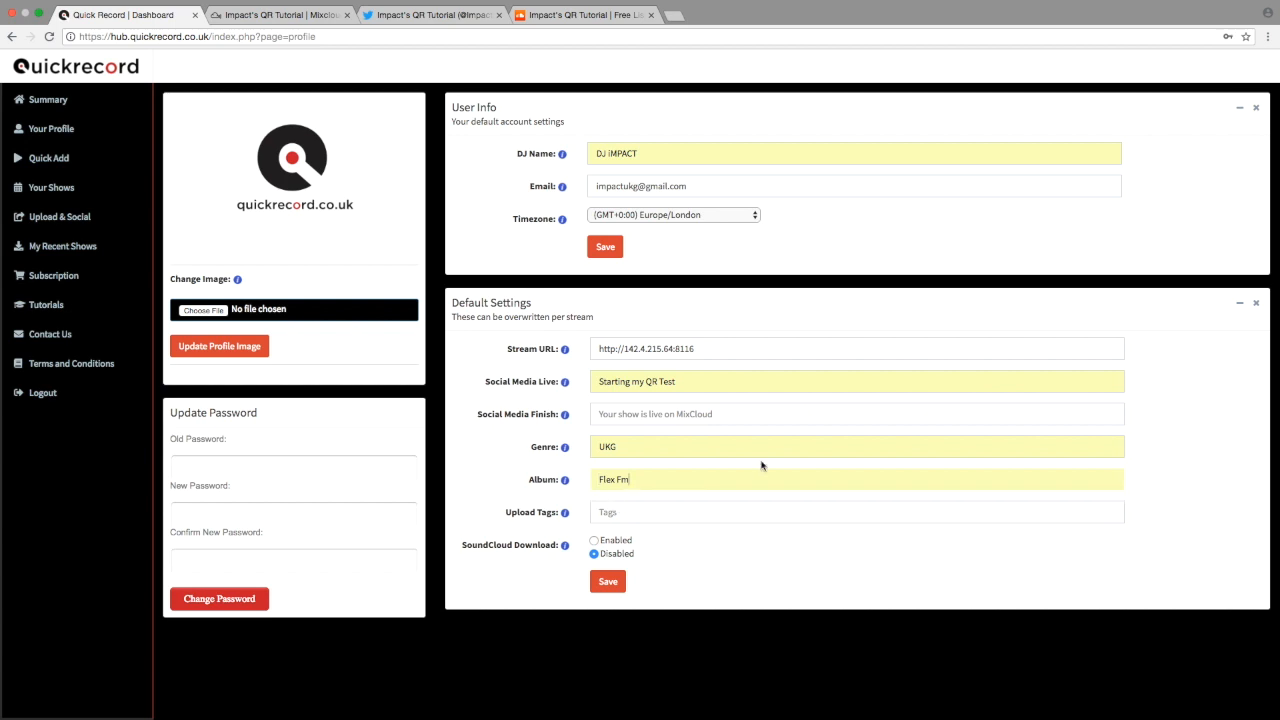
Step: Set the upload tags to "UKGarage, UKG, Garage, Bass, DJiMPACT", enable SoundCloud Download, and save the default settings
click(621, 514)
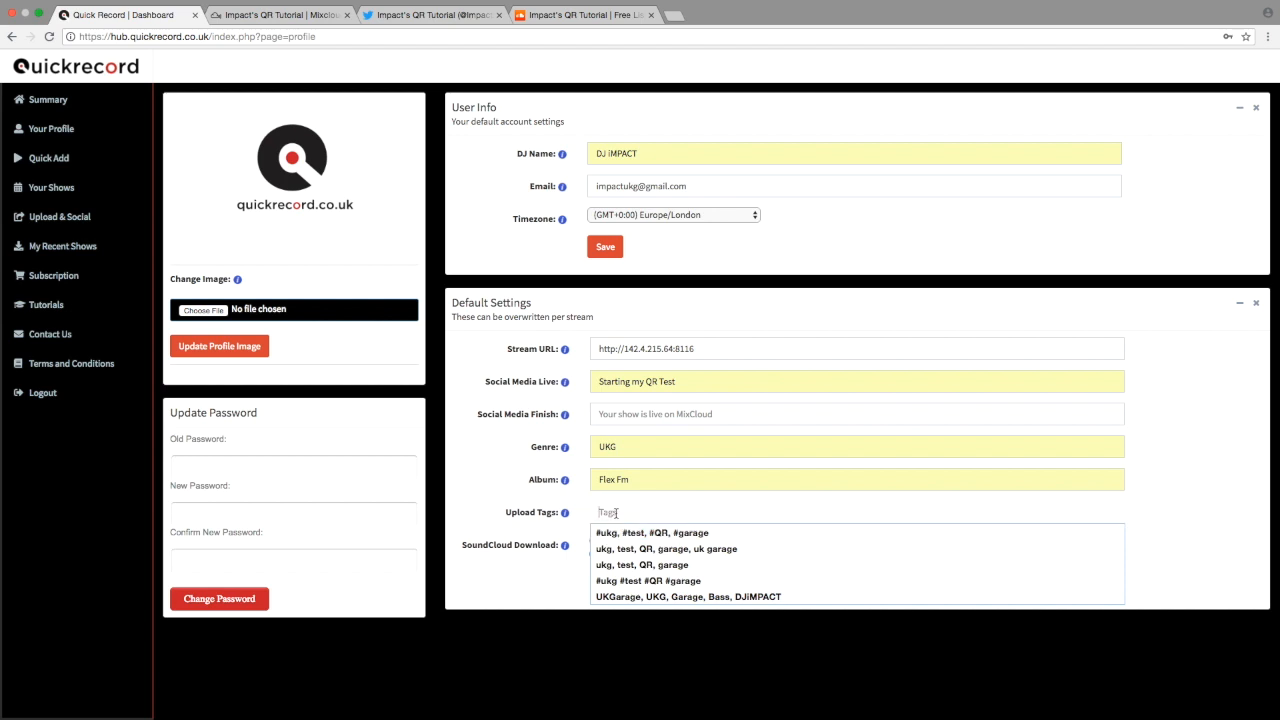
click(632, 597)
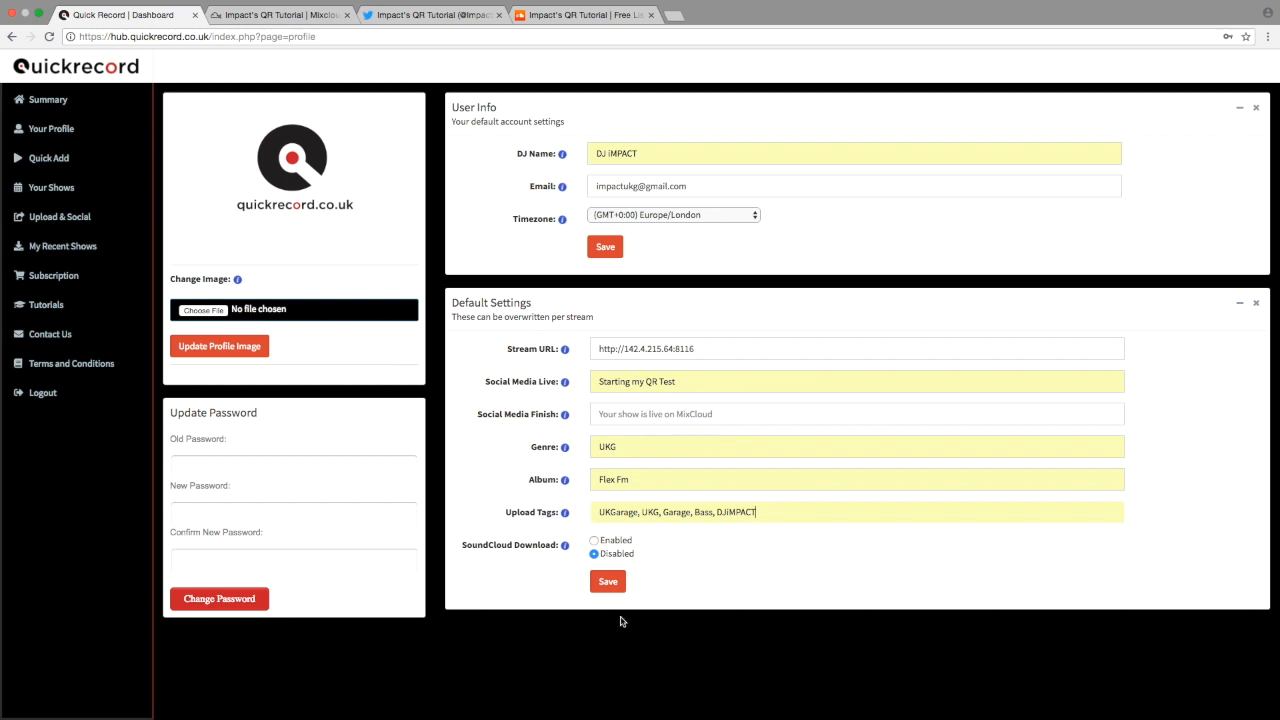
click(594, 540)
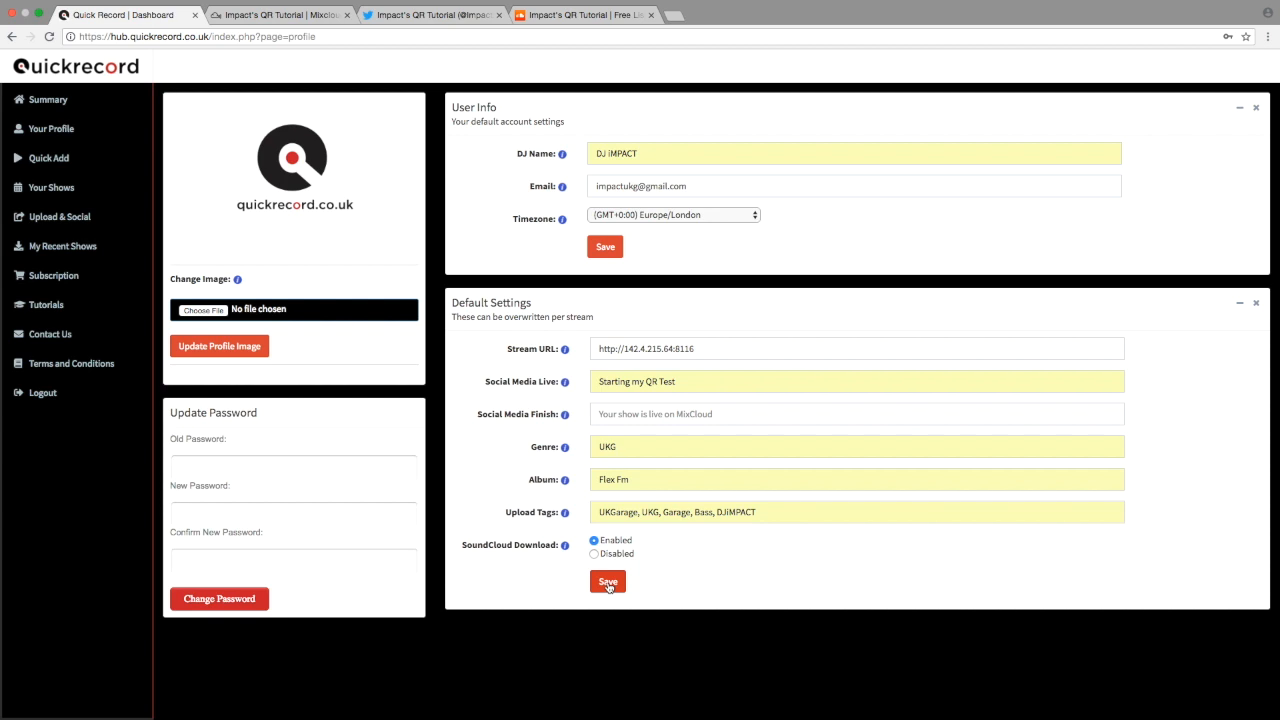
click(608, 584)
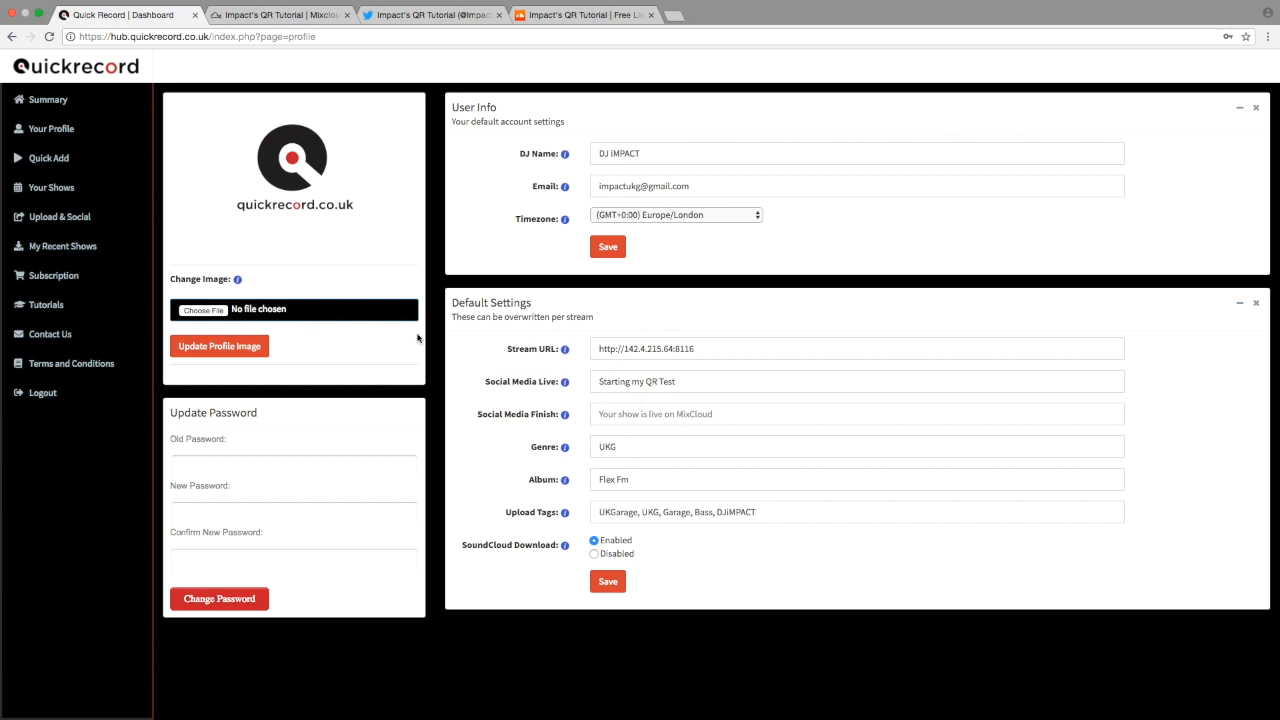
Step: Replace the profile image with the DJ iMPACT logo PNG from the Dropbox folder
click(213, 320)
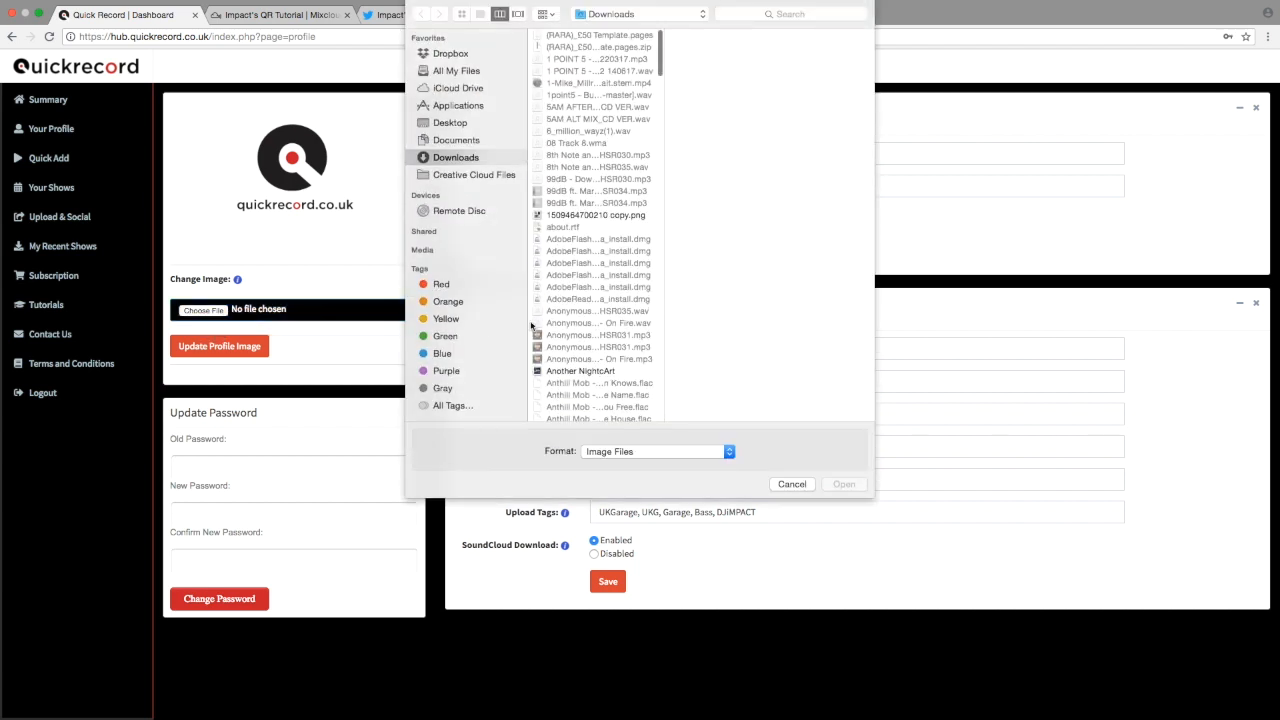
scroll(613, 313, down, 5)
scroll(613, 313, down, 10)
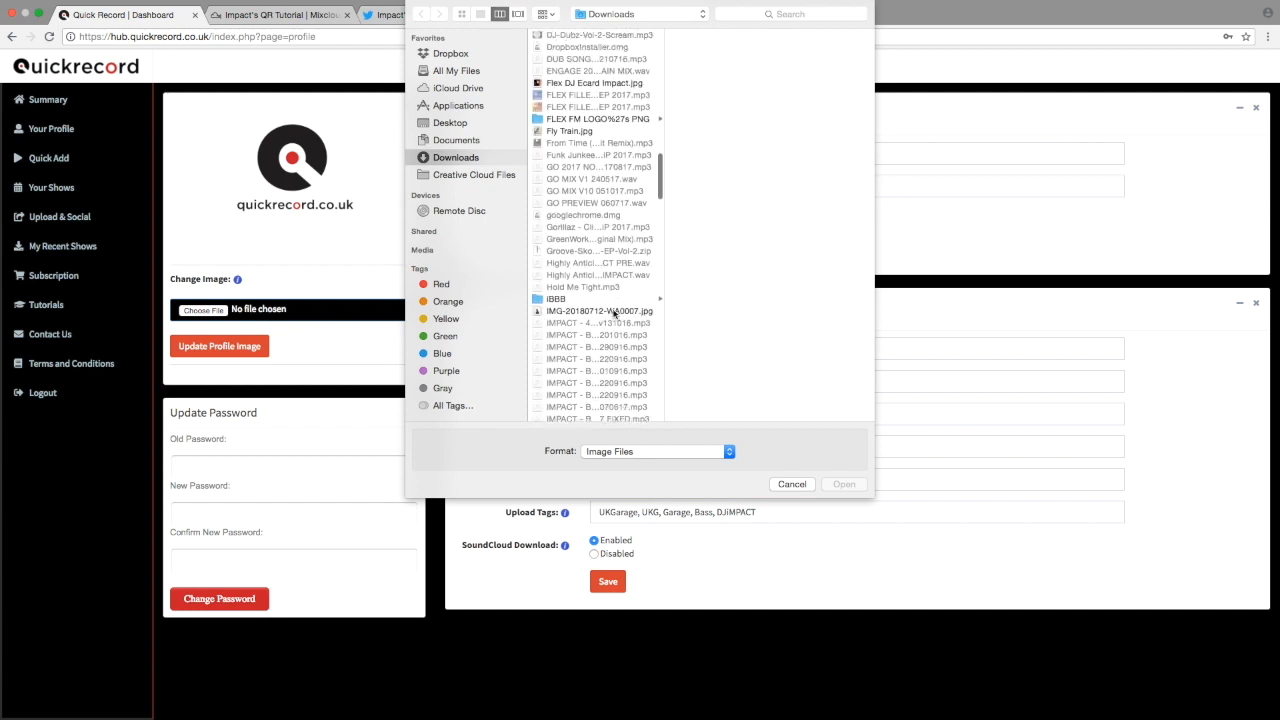
scroll(613, 313, down, 10)
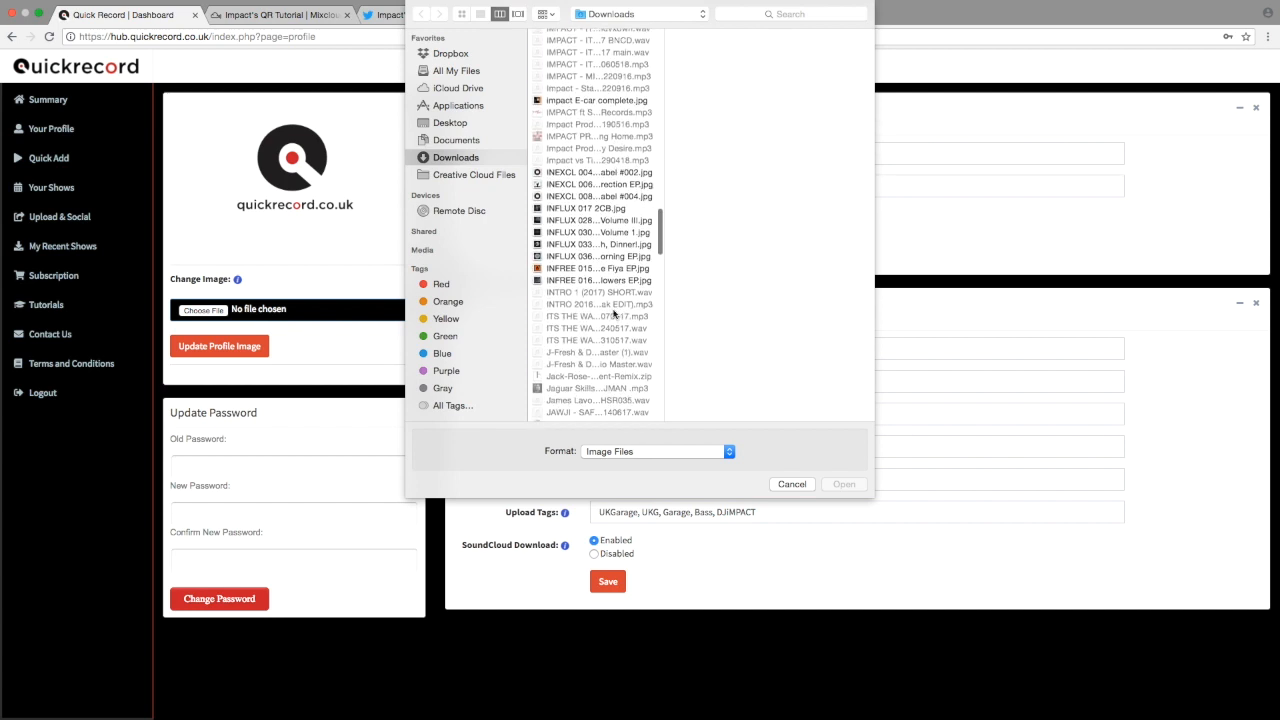
scroll(613, 313, down, 5)
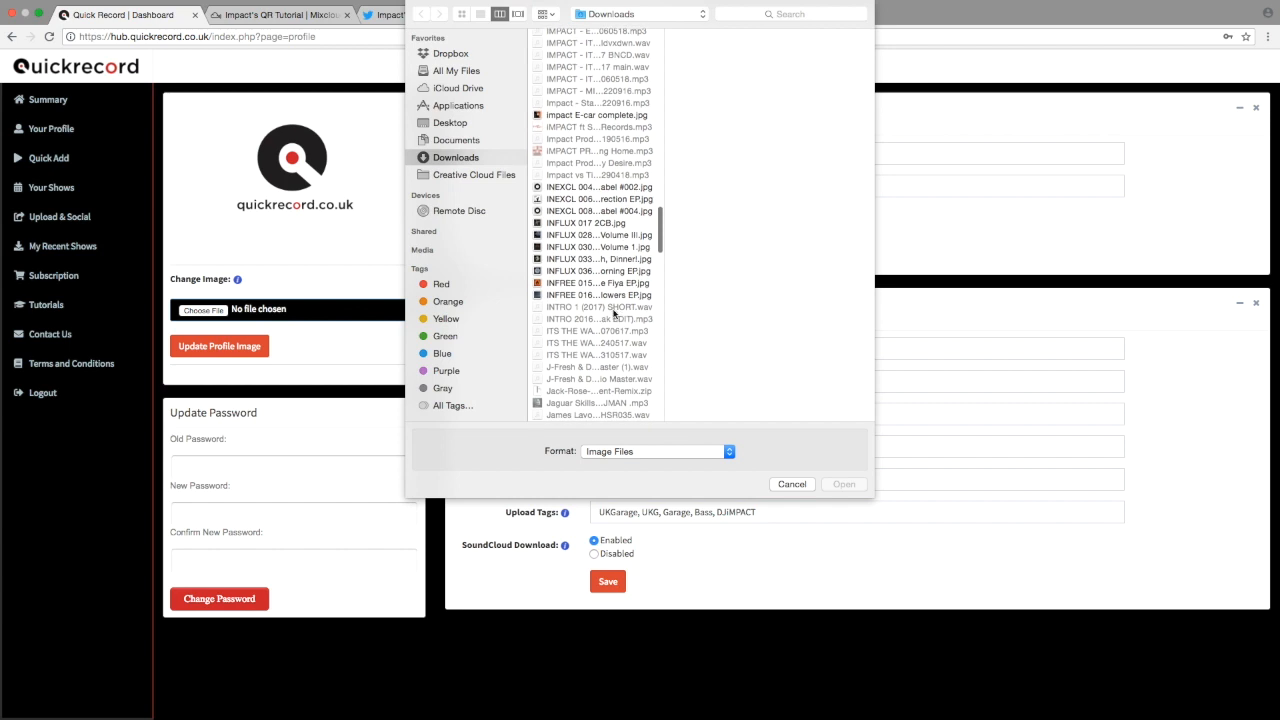
scroll(613, 313, up, 20)
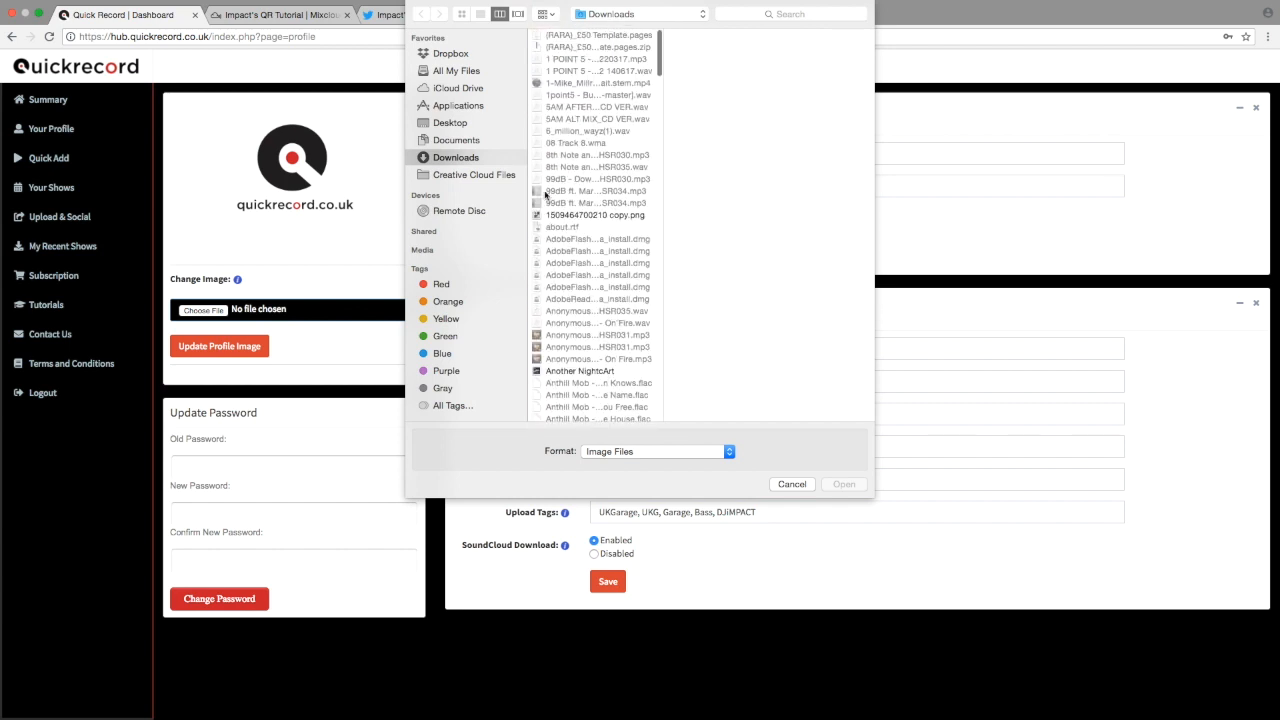
click(451, 54)
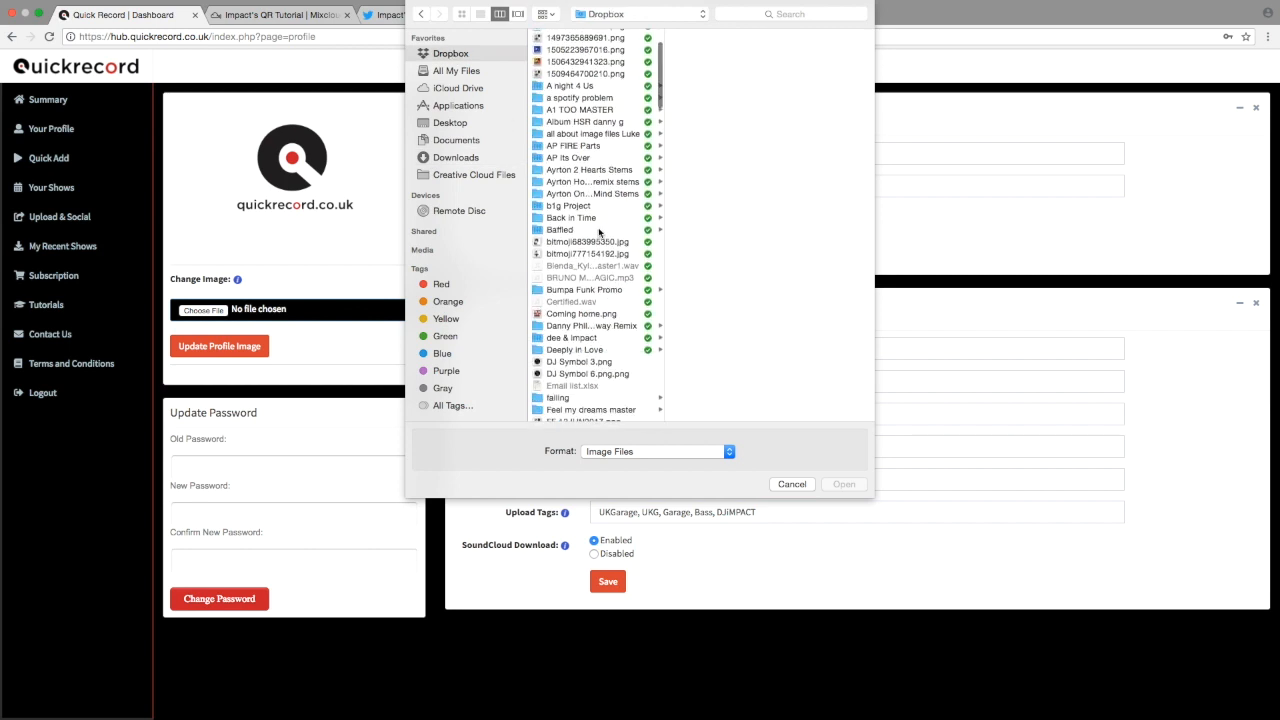
scroll(599, 232, up, 5)
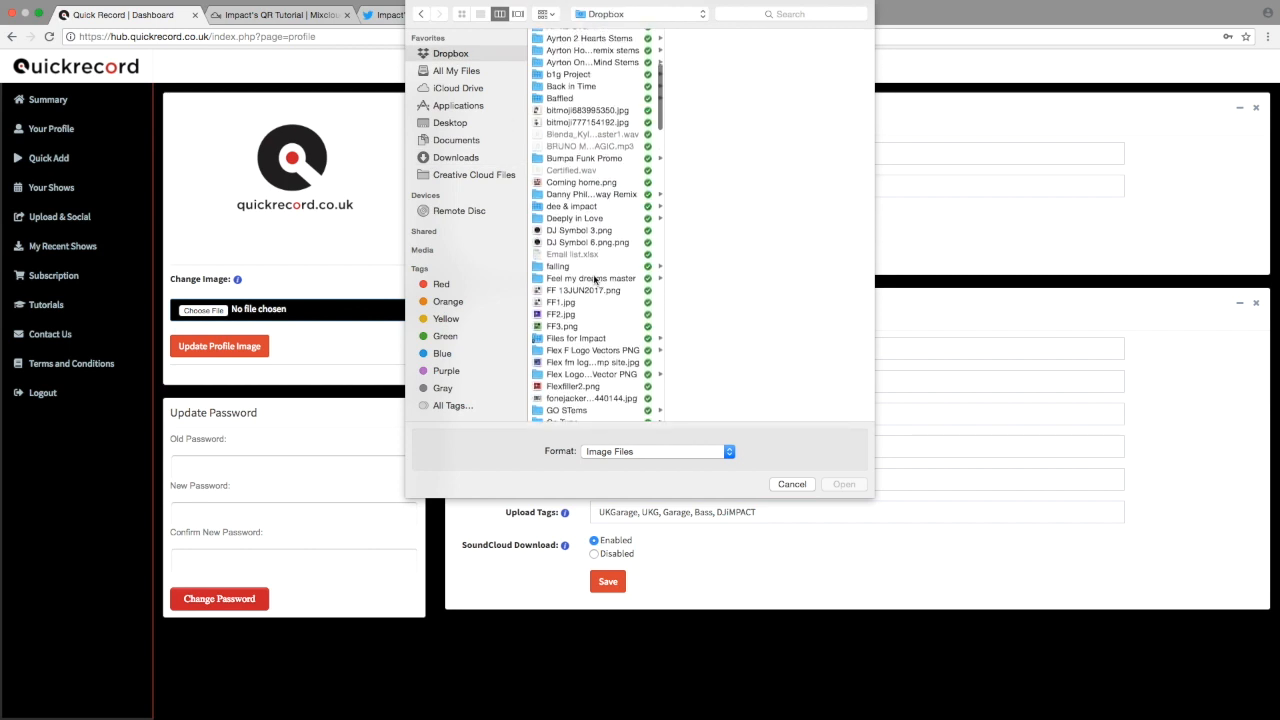
scroll(592, 294, down, 10)
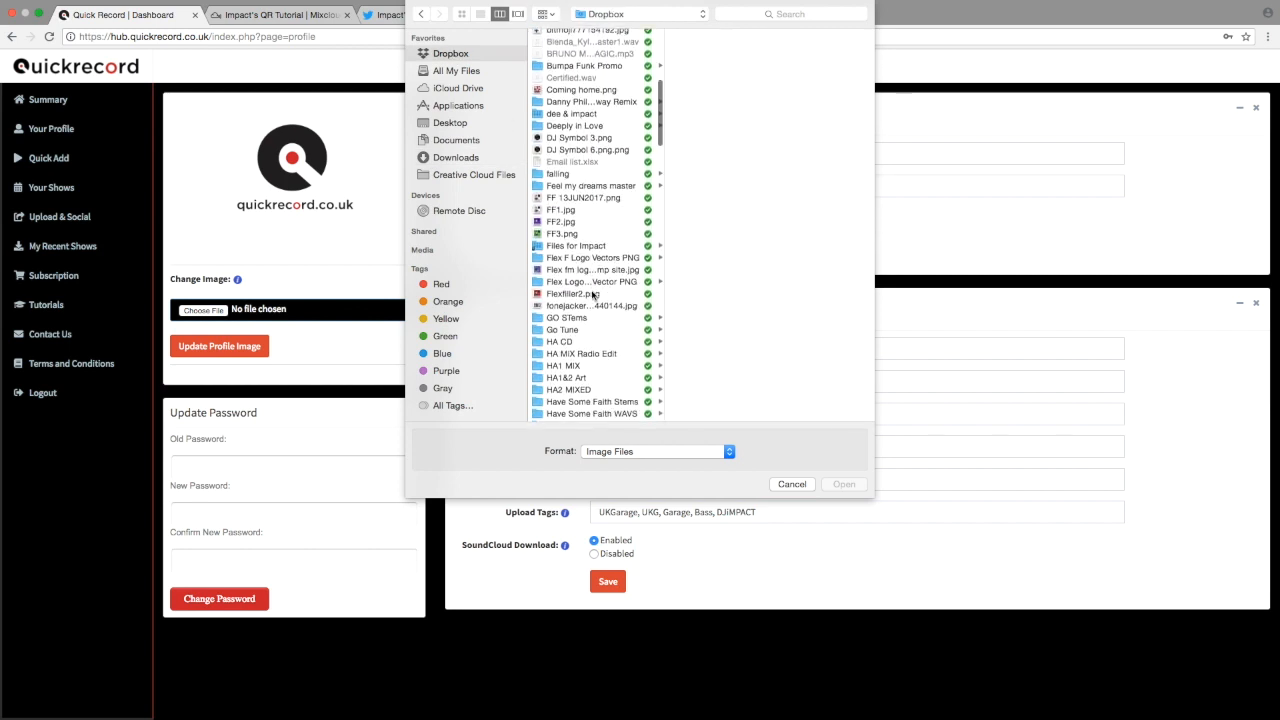
scroll(592, 294, down, 10)
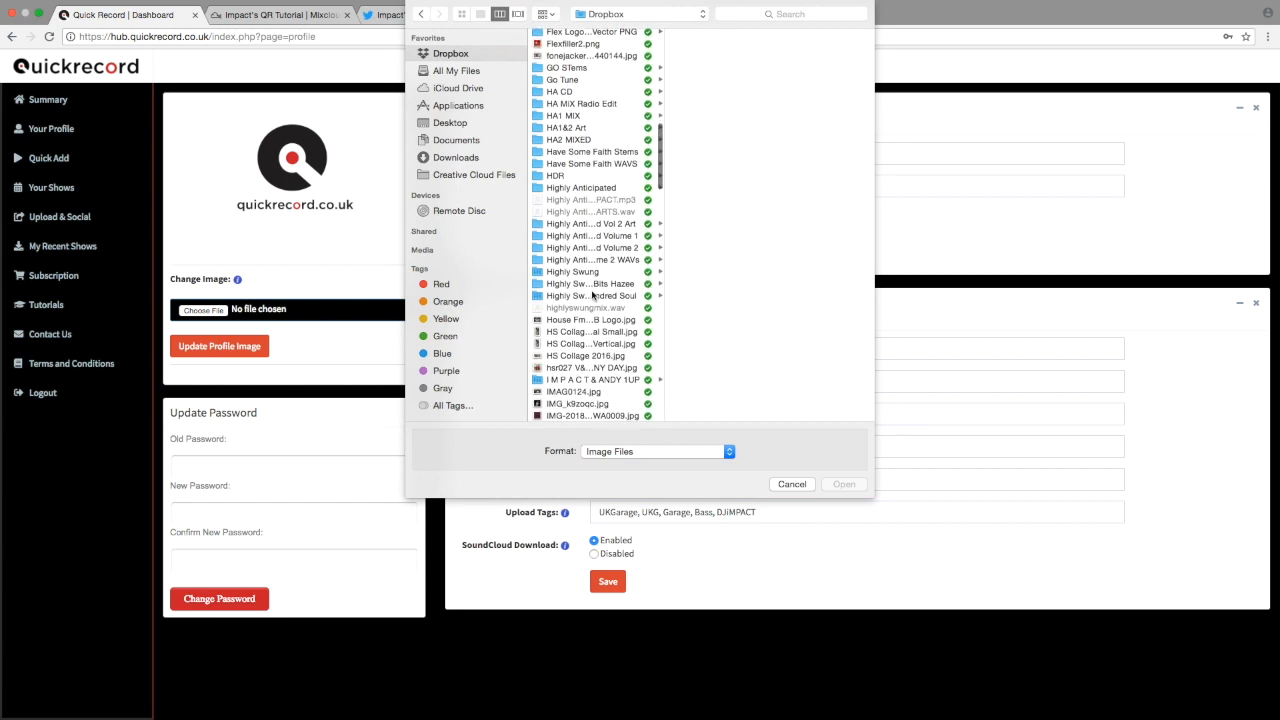
scroll(592, 294, down, 3)
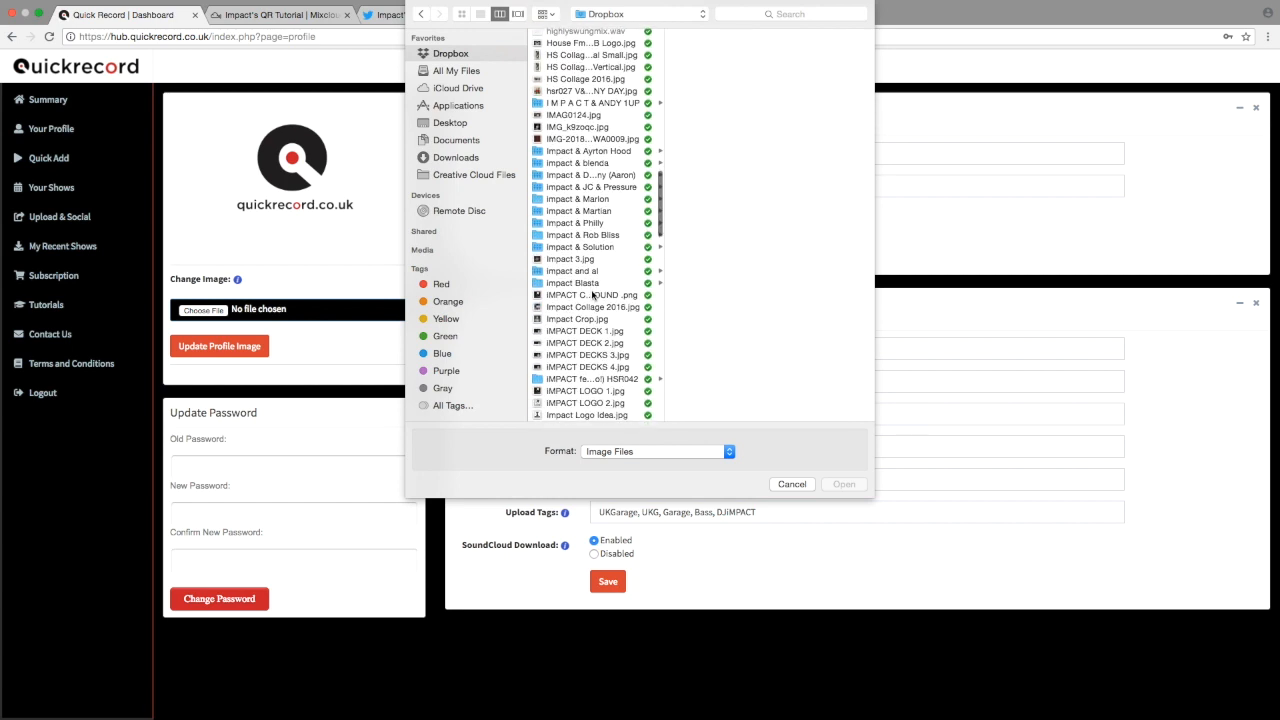
click(593, 295)
click(843, 484)
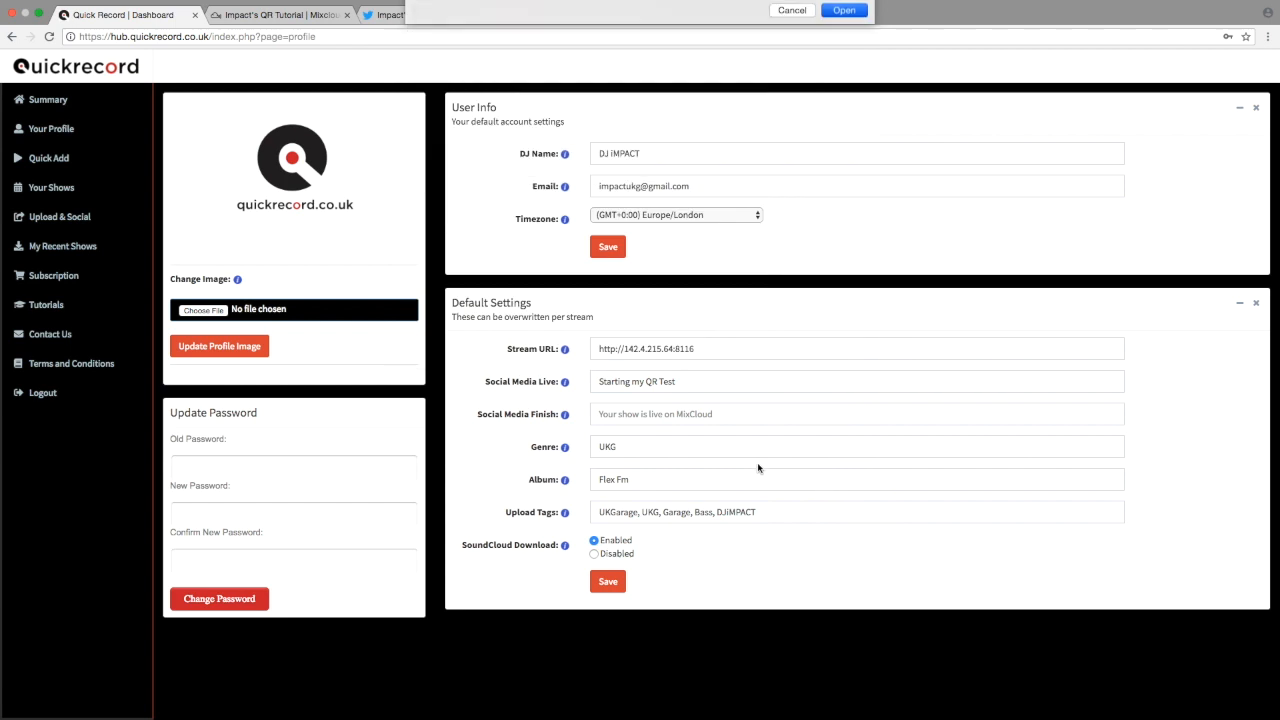
click(241, 358)
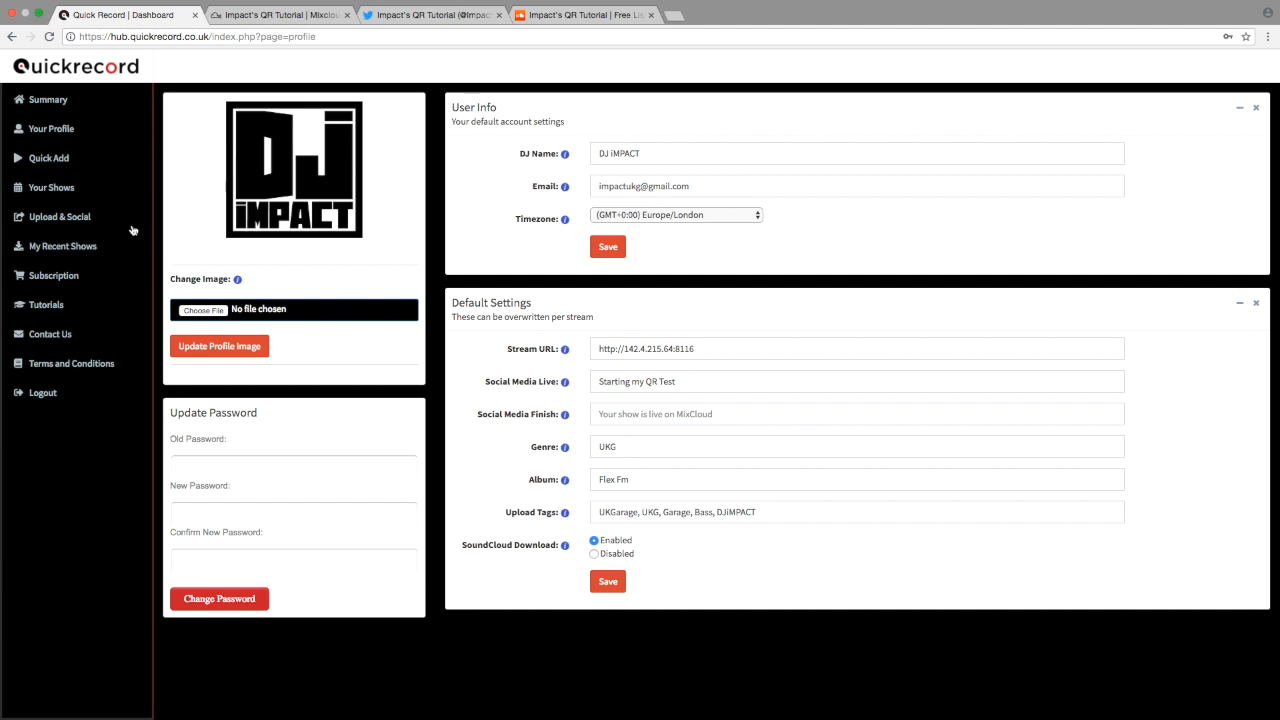
Step: Open the Saturday 14:00 UK Garage show from the show schedule and review its upload options and social media messages
click(63, 191)
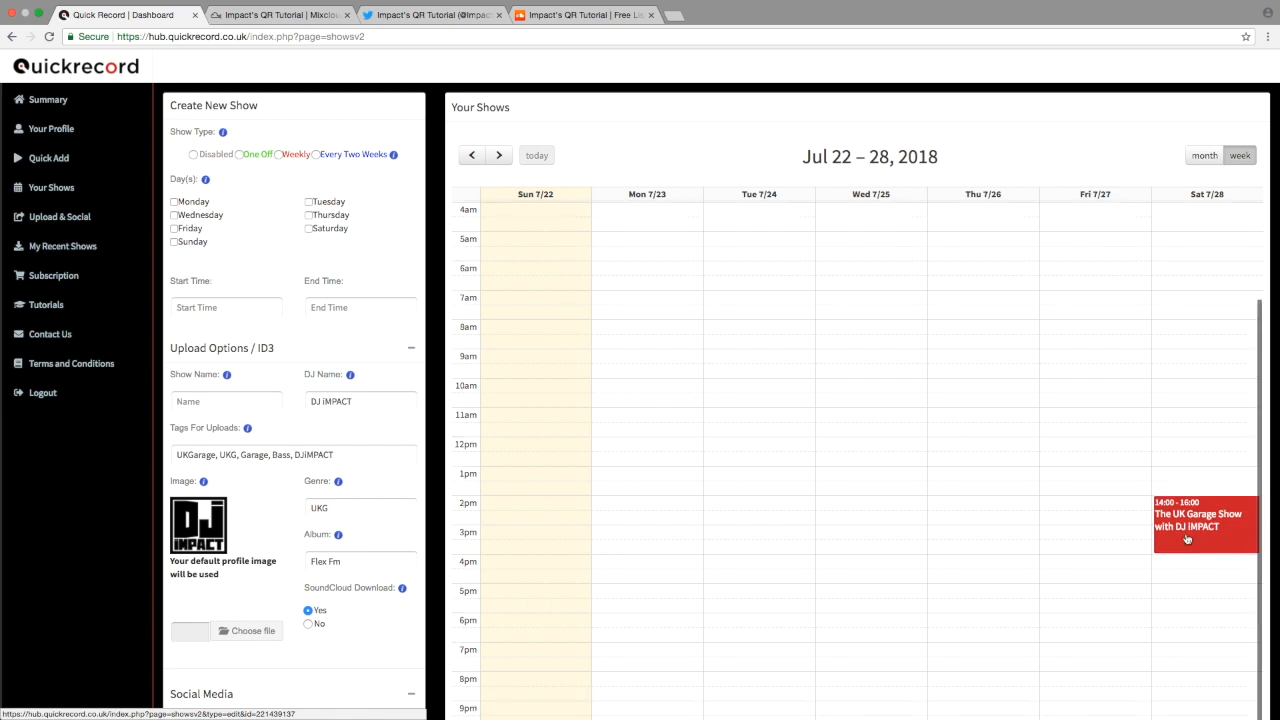
click(1187, 539)
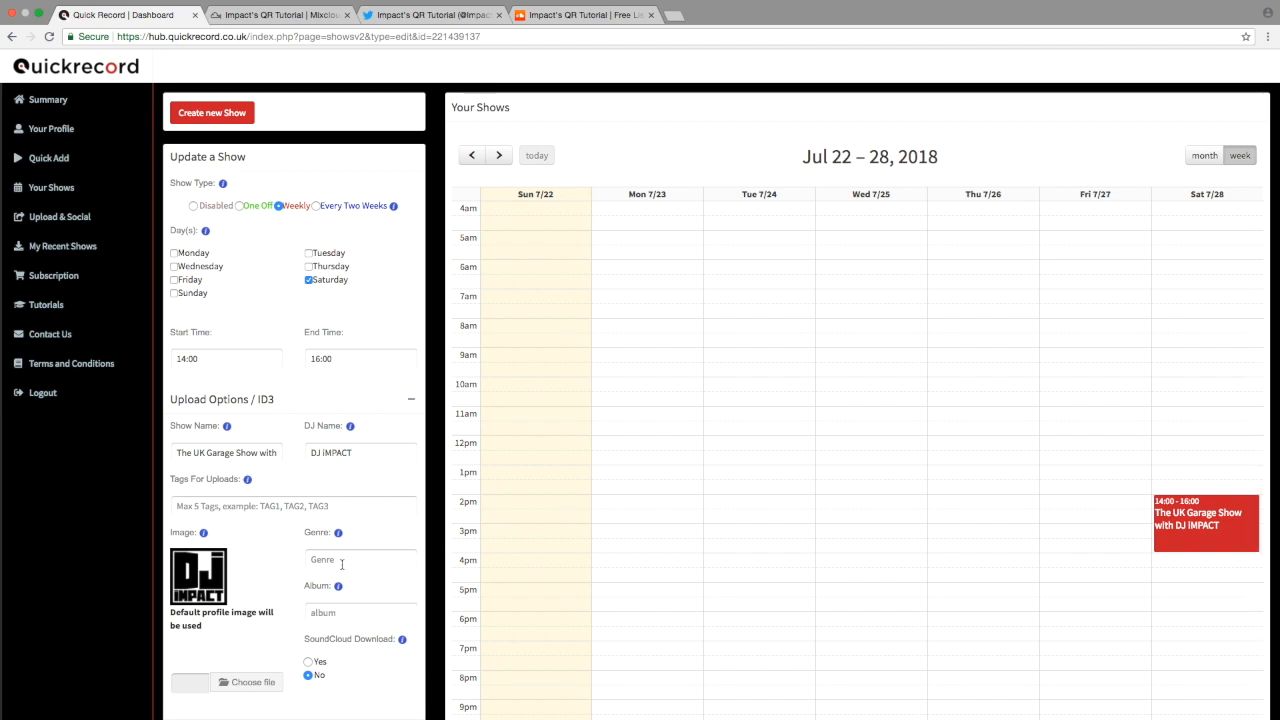
scroll(343, 564, down, 2)
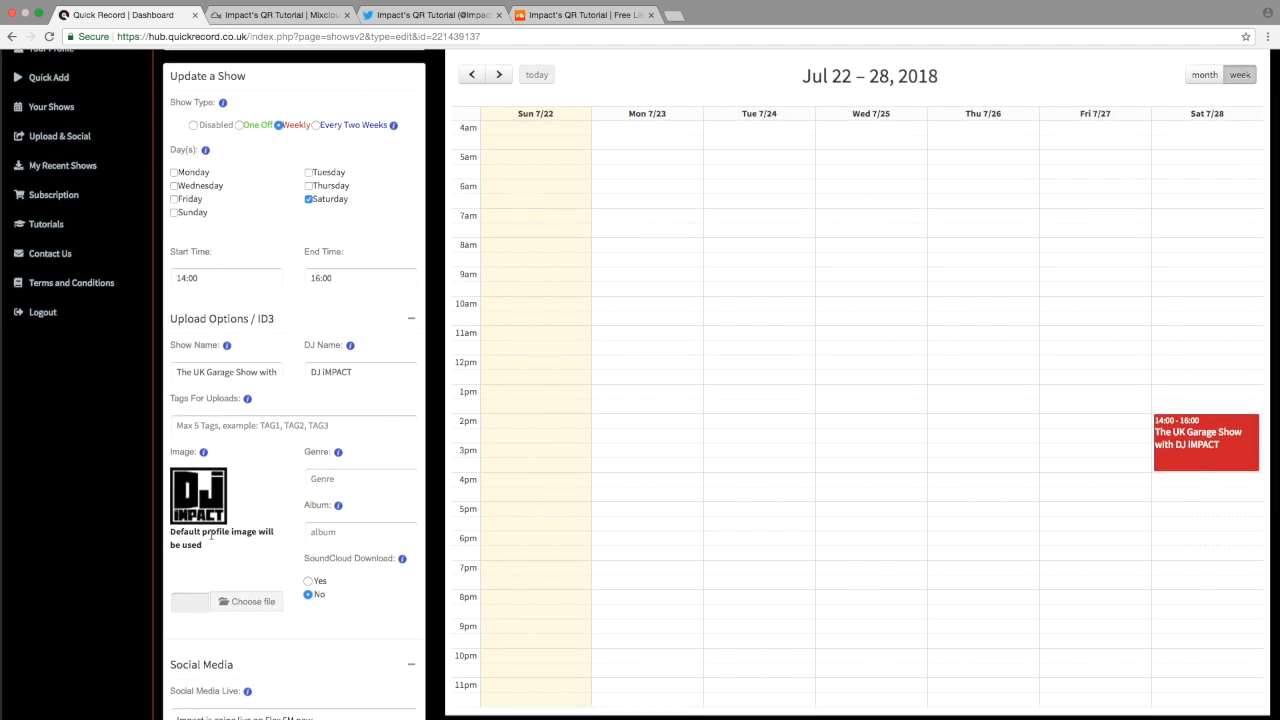
scroll(354, 582, down, 5)
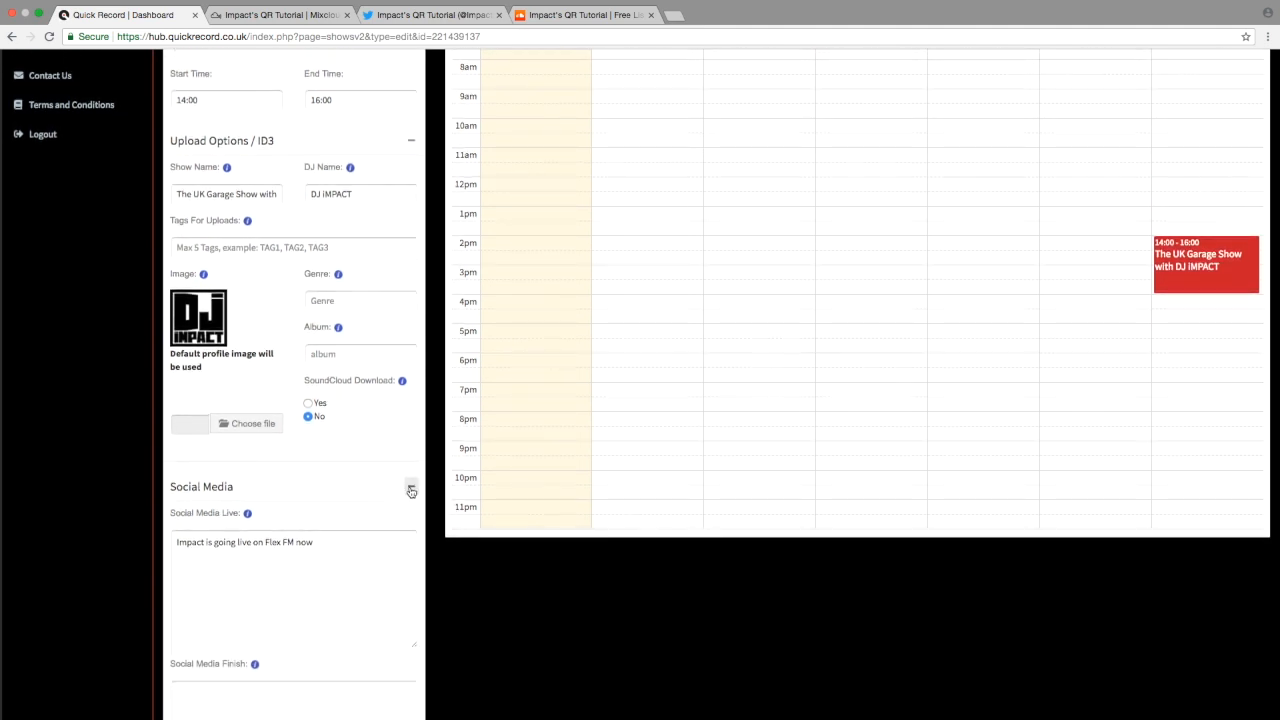
scroll(324, 547, up, 4)
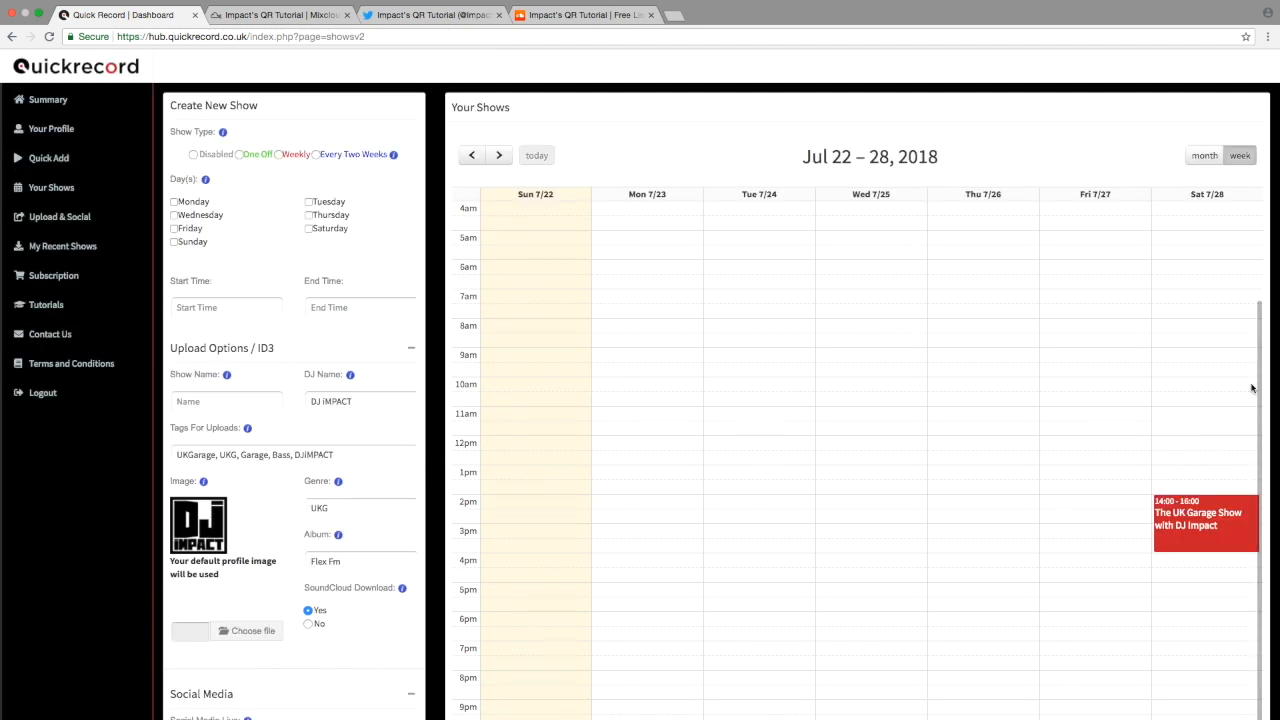
Step: Delete the Saturday show "The UK Garage Show with DJ Impact" from the schedule
click(1202, 537)
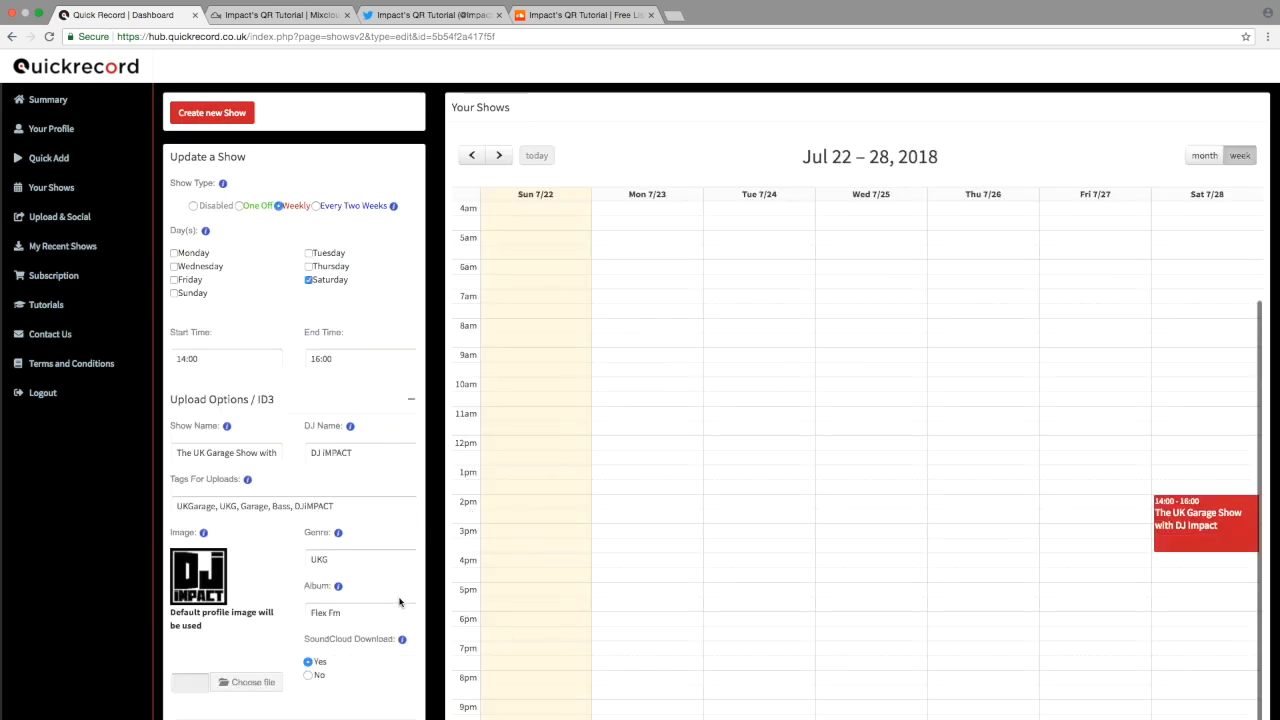
scroll(477, 641, down, 10)
scroll(477, 641, down, 1)
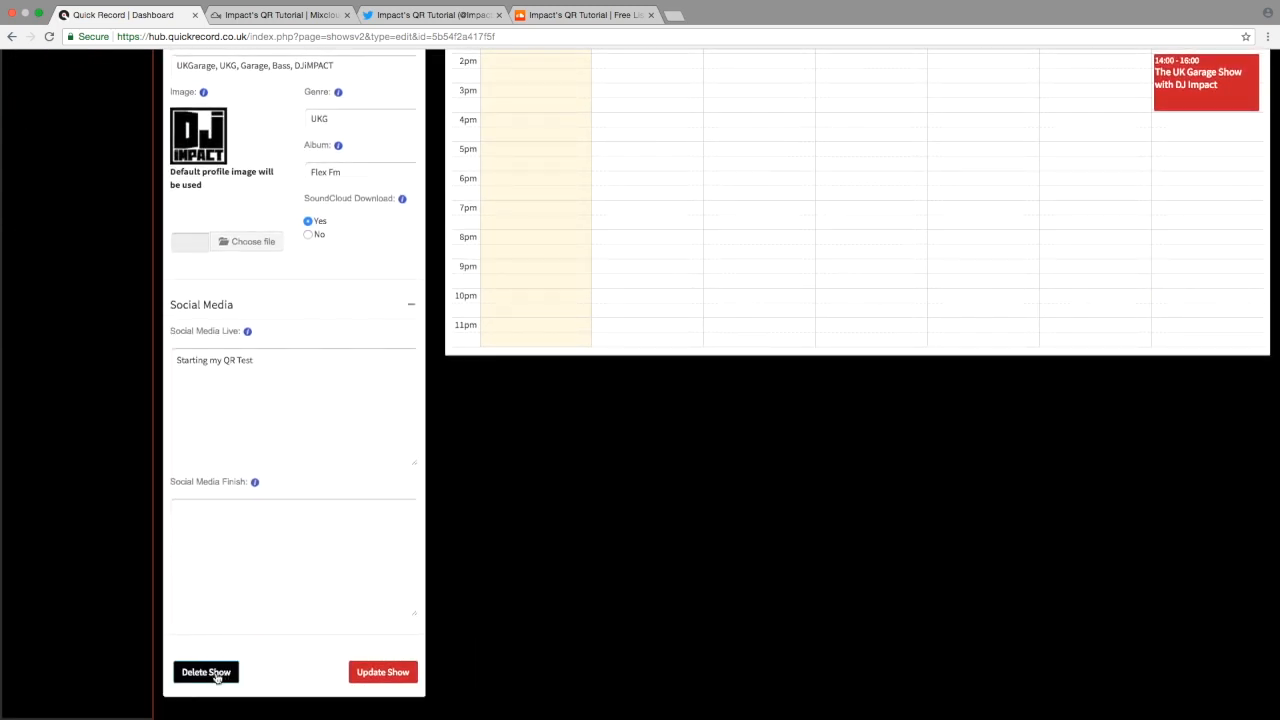
click(206, 672)
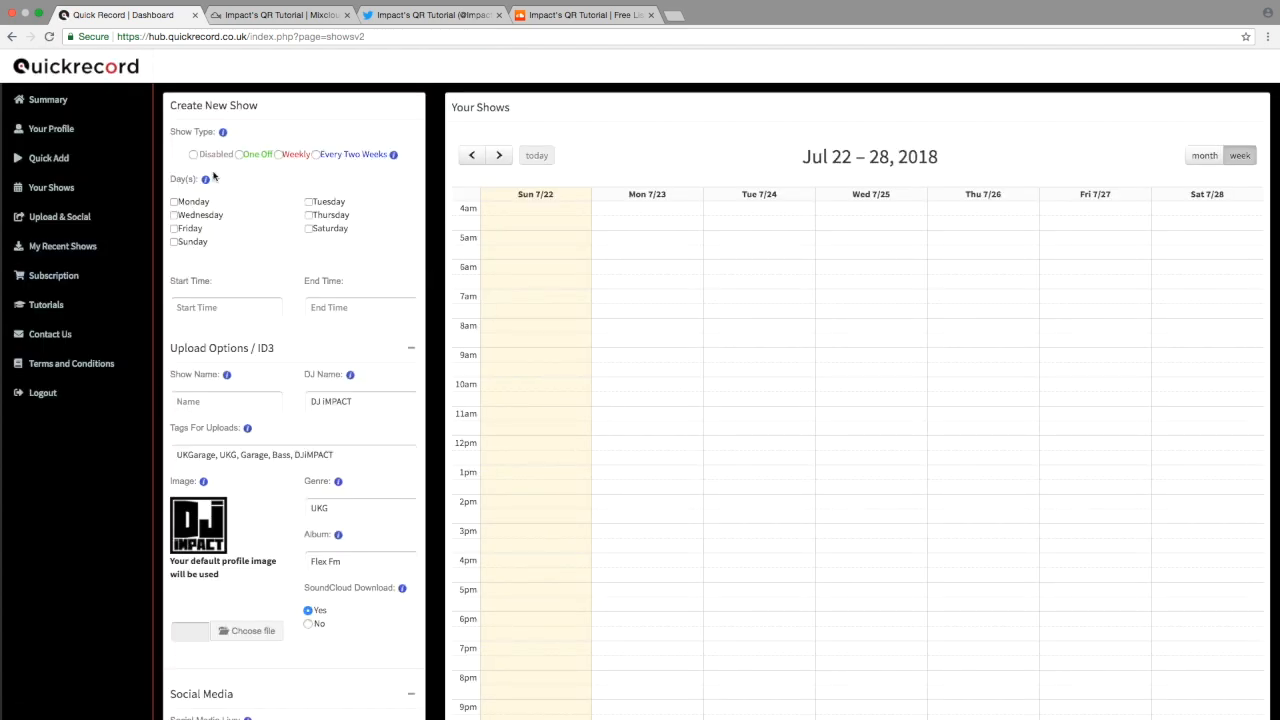
Step: Set up a new show as Weekly on Saturday, keeping the prefilled default upload and social media settings
scroll(289, 498, down, 2)
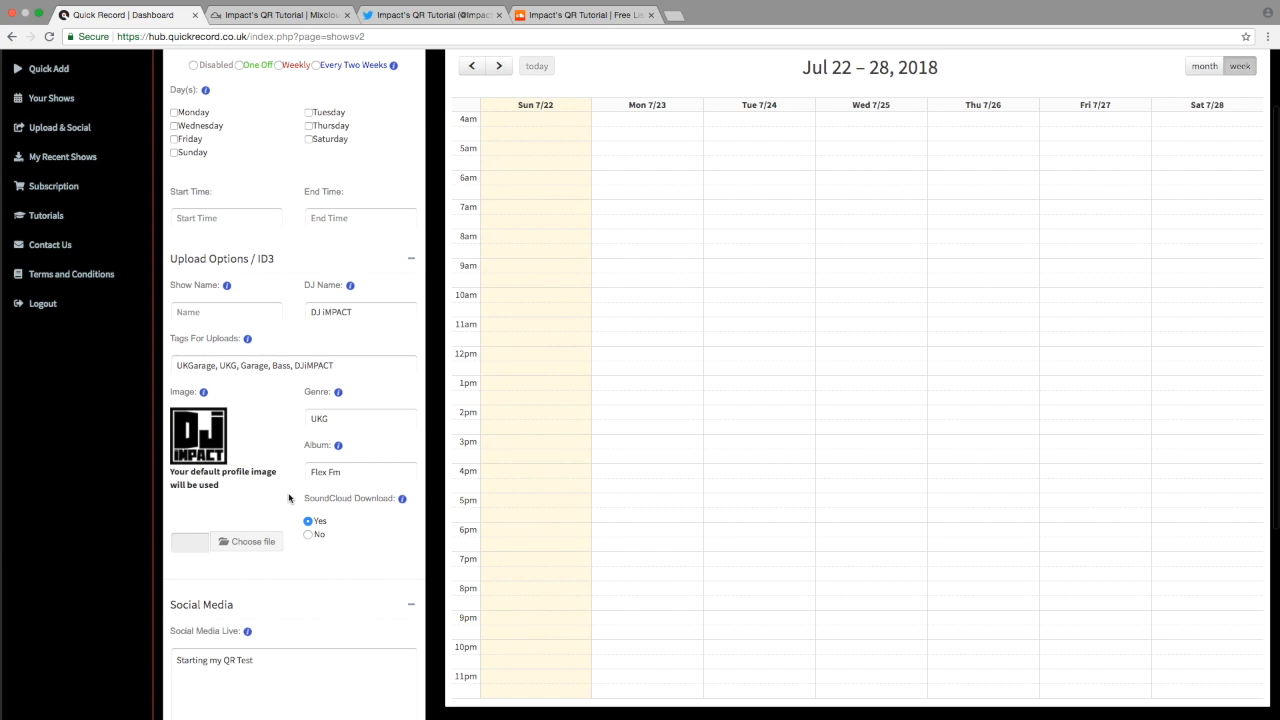
scroll(289, 498, up, 2)
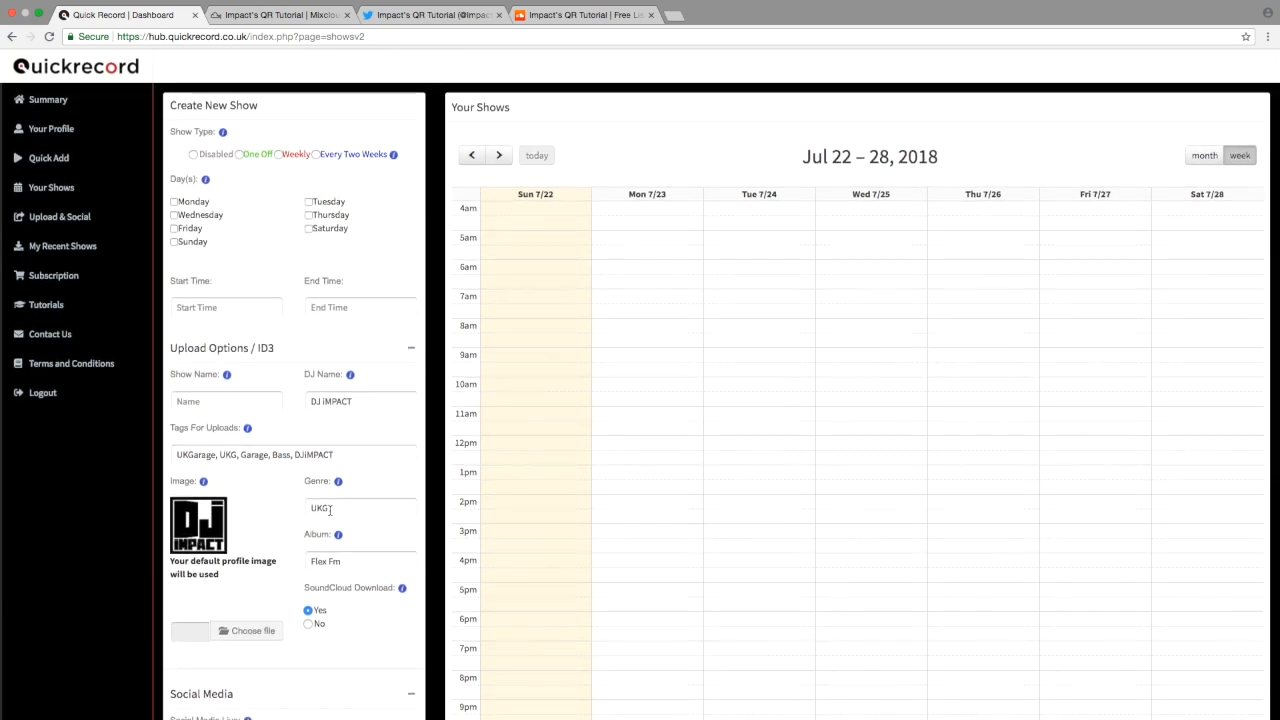
scroll(327, 556, down, 2)
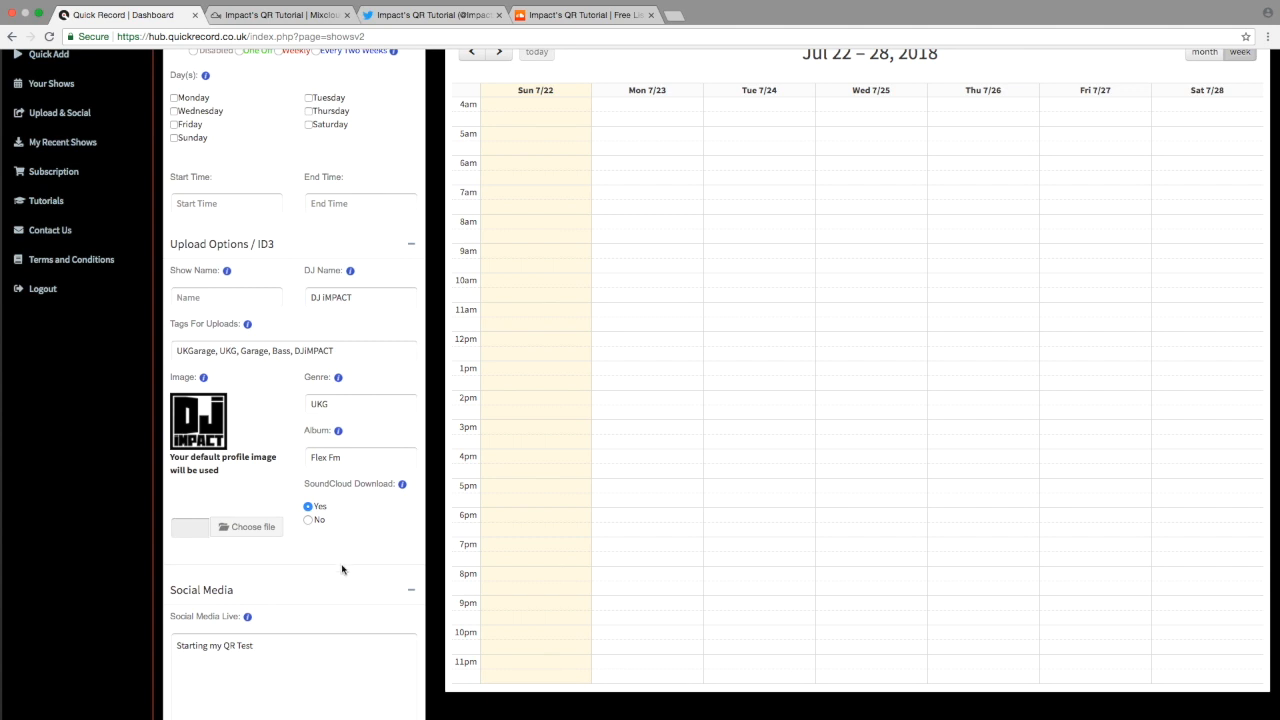
scroll(330, 600, down, 3)
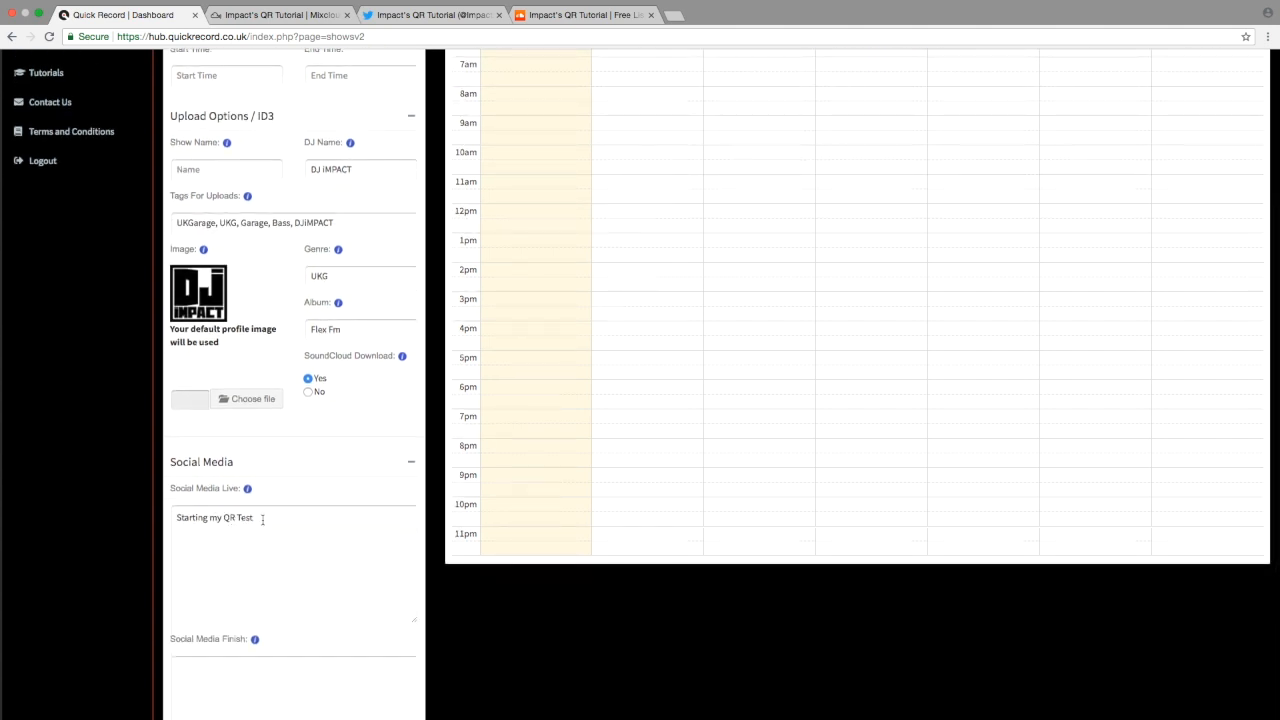
scroll(262, 519, up, 5)
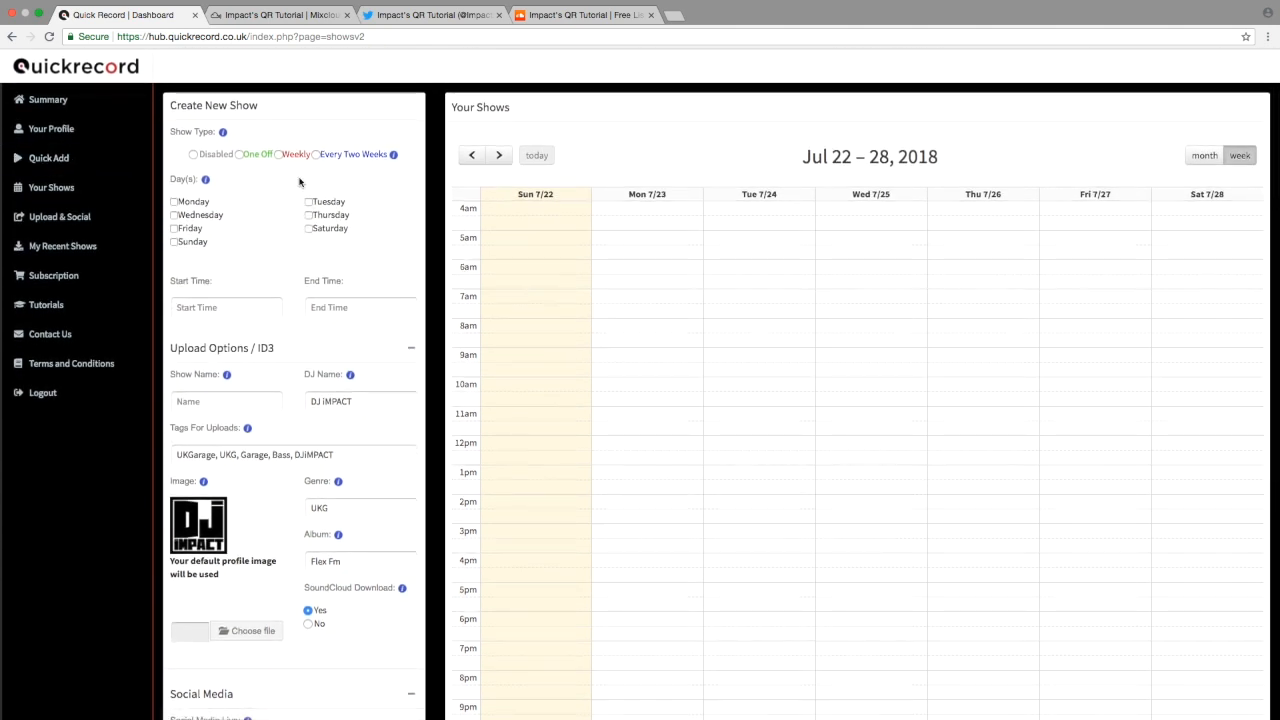
click(280, 155)
click(309, 229)
Step: Set the new show's start time to 14:00 and its end time to 16:00
click(210, 312)
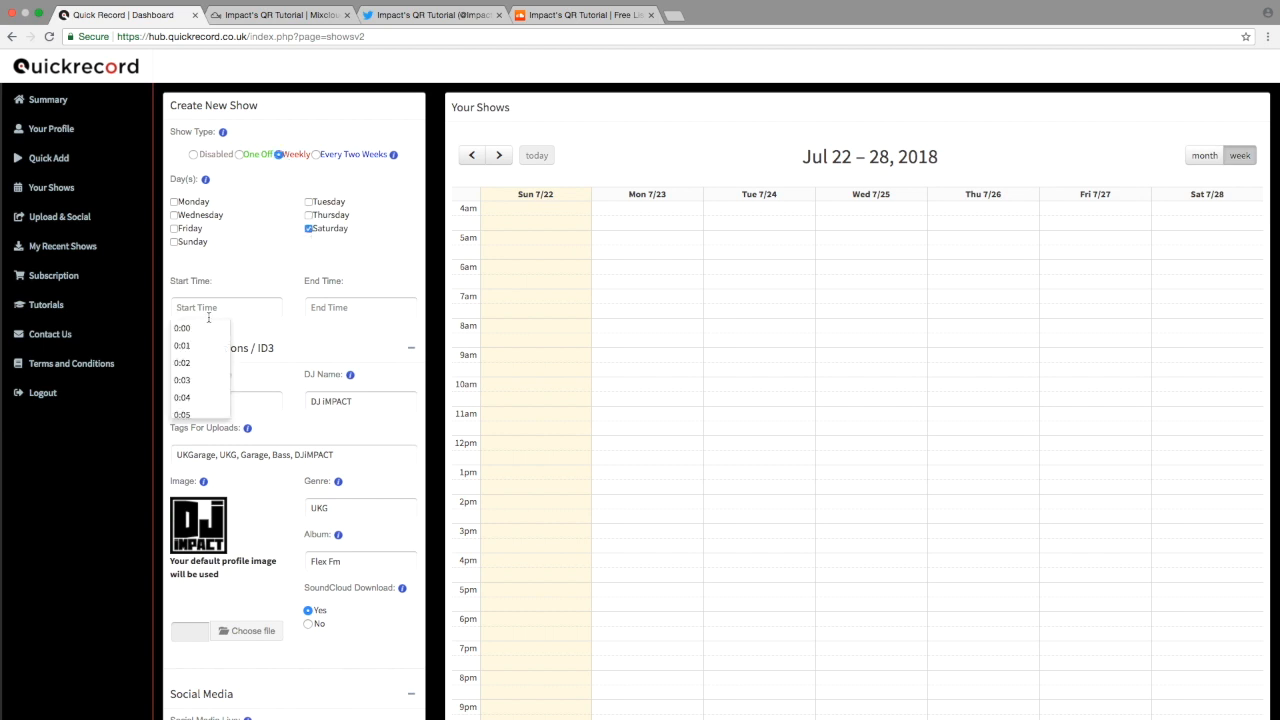
text(1)
text(4)
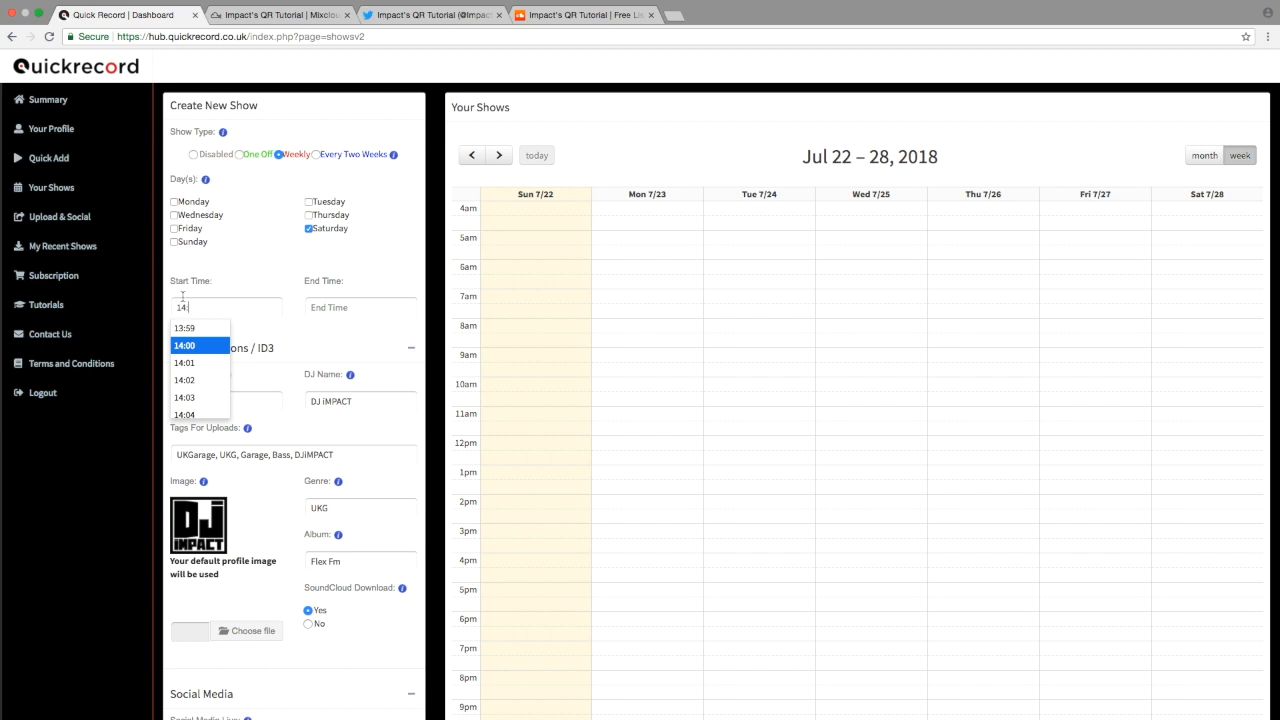
text(:00)
click(197, 347)
click(362, 305)
text(16)
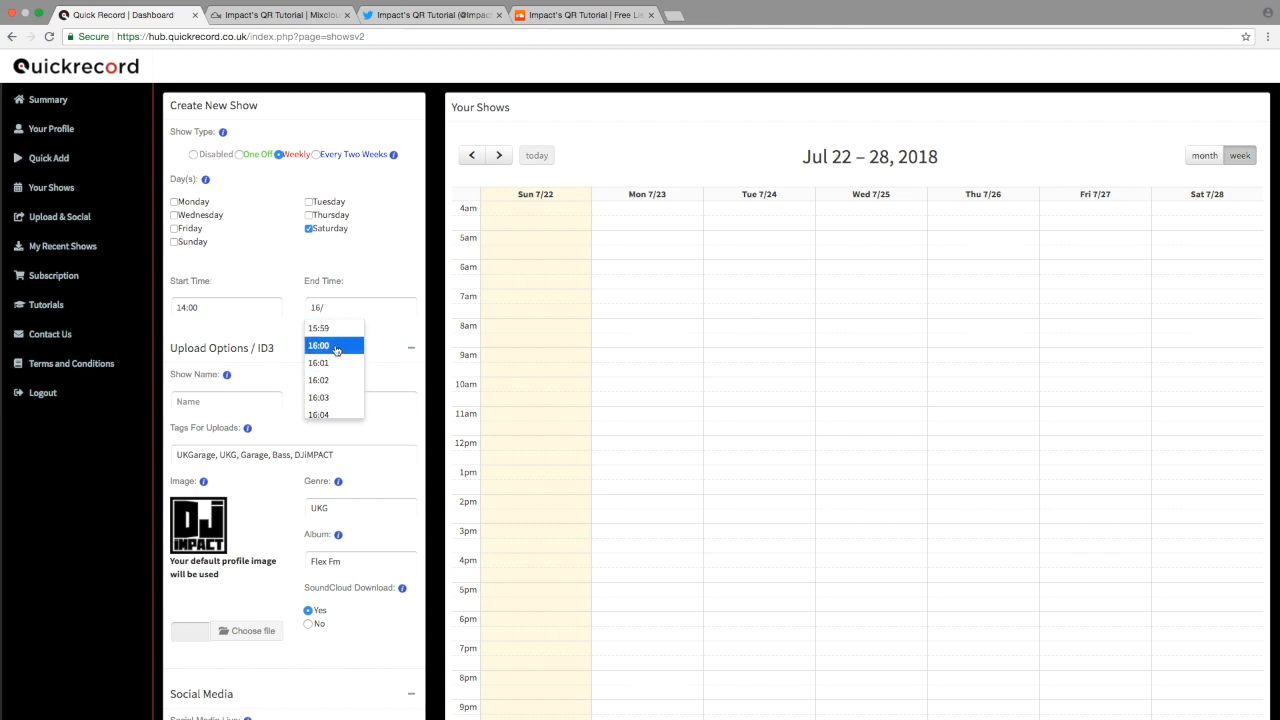
click(246, 418)
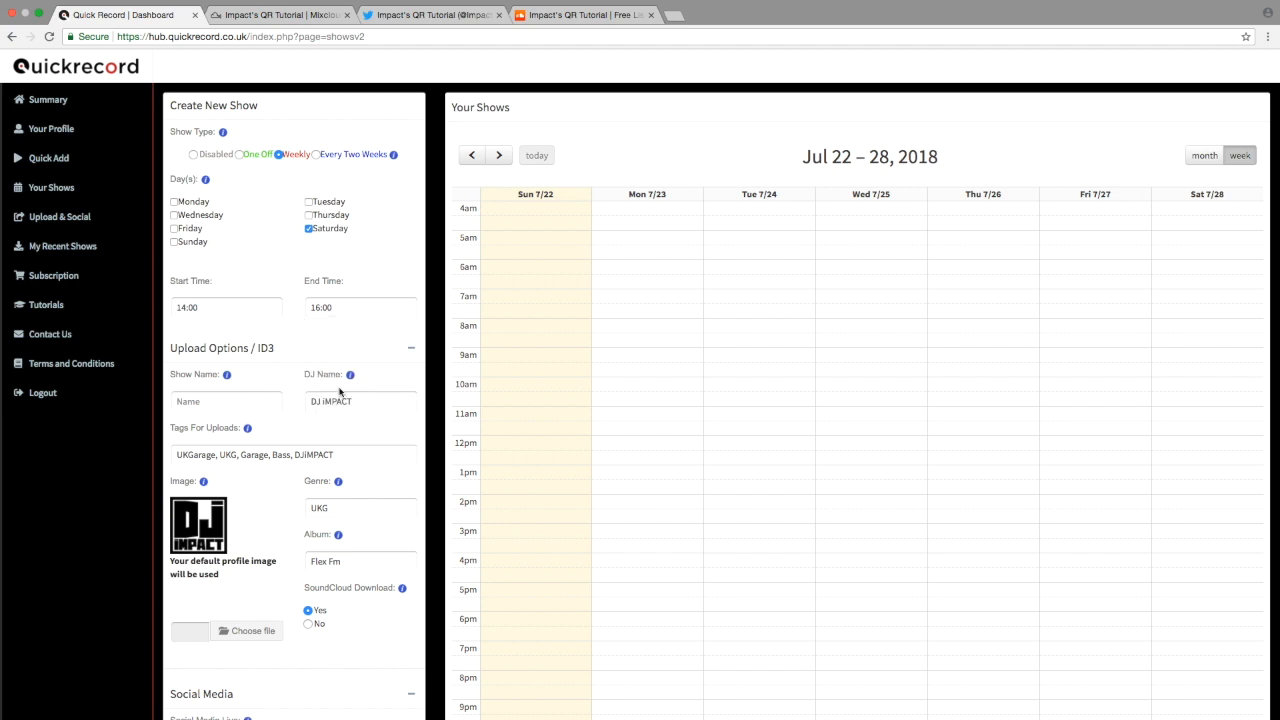
Step: Name the new show "The UK Garage Show with DJ Impact" and check its upload options and social media message
click(211, 404)
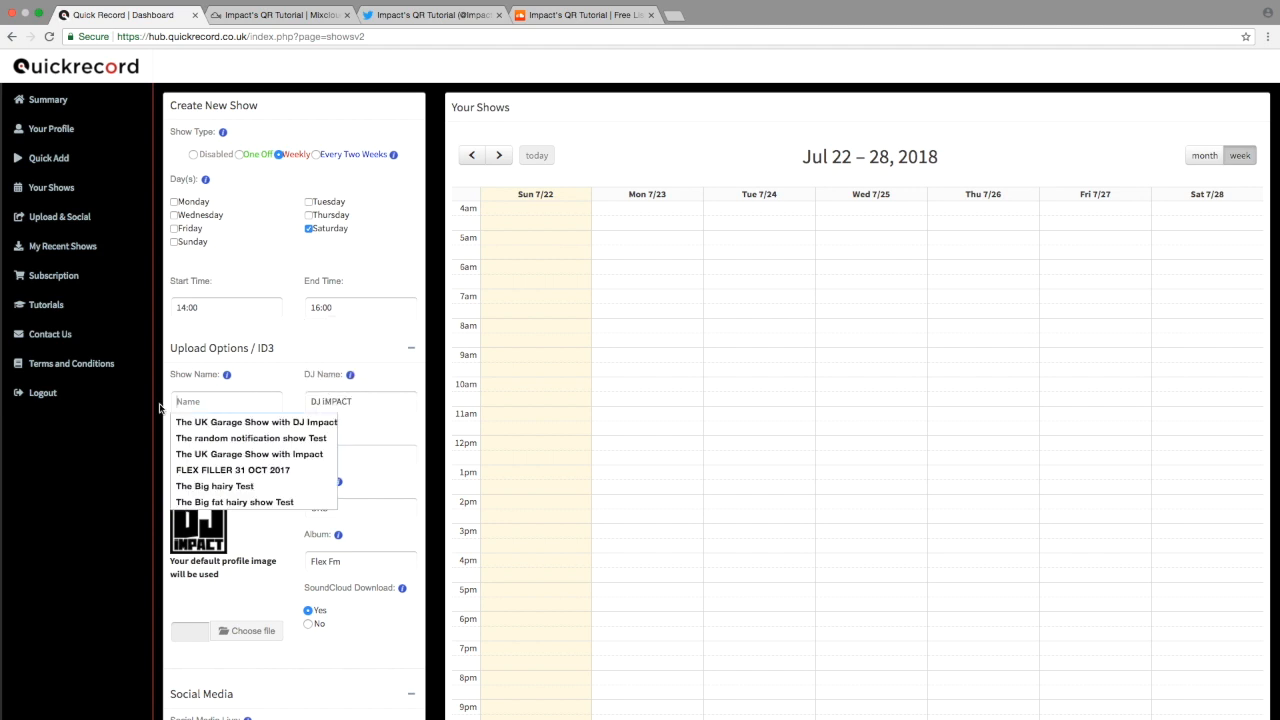
click(235, 422)
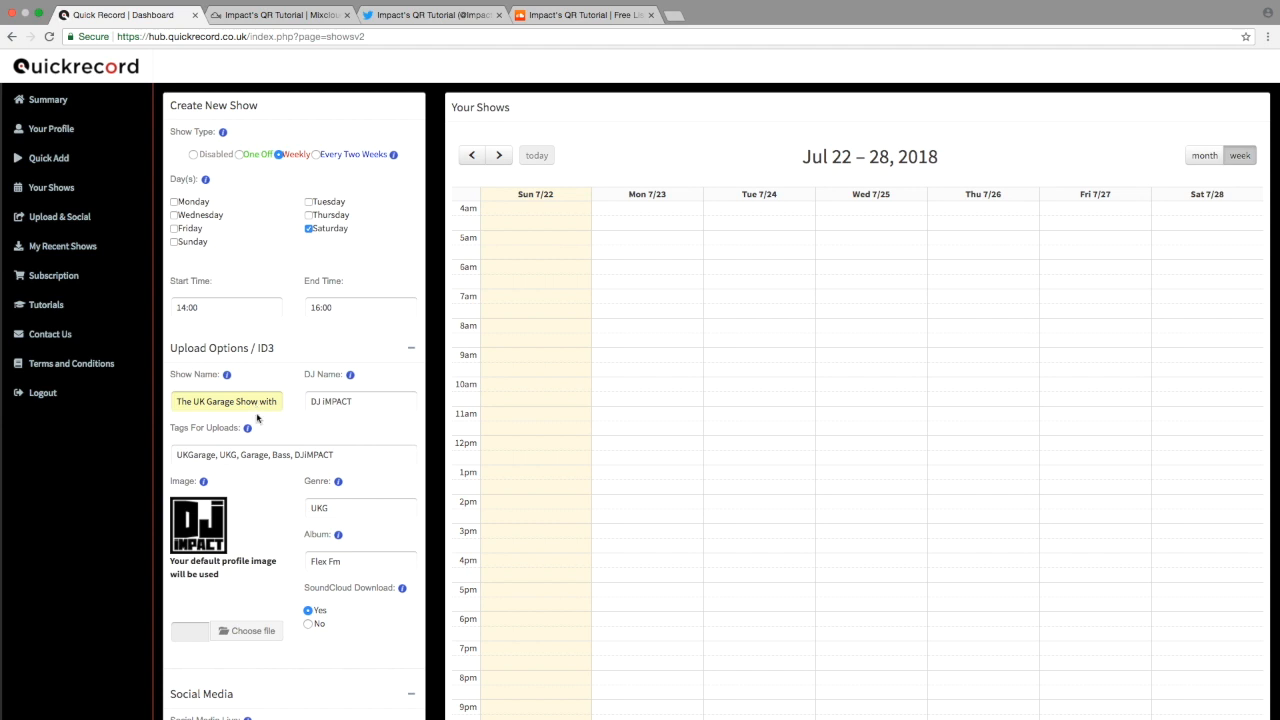
scroll(365, 500, down, 3)
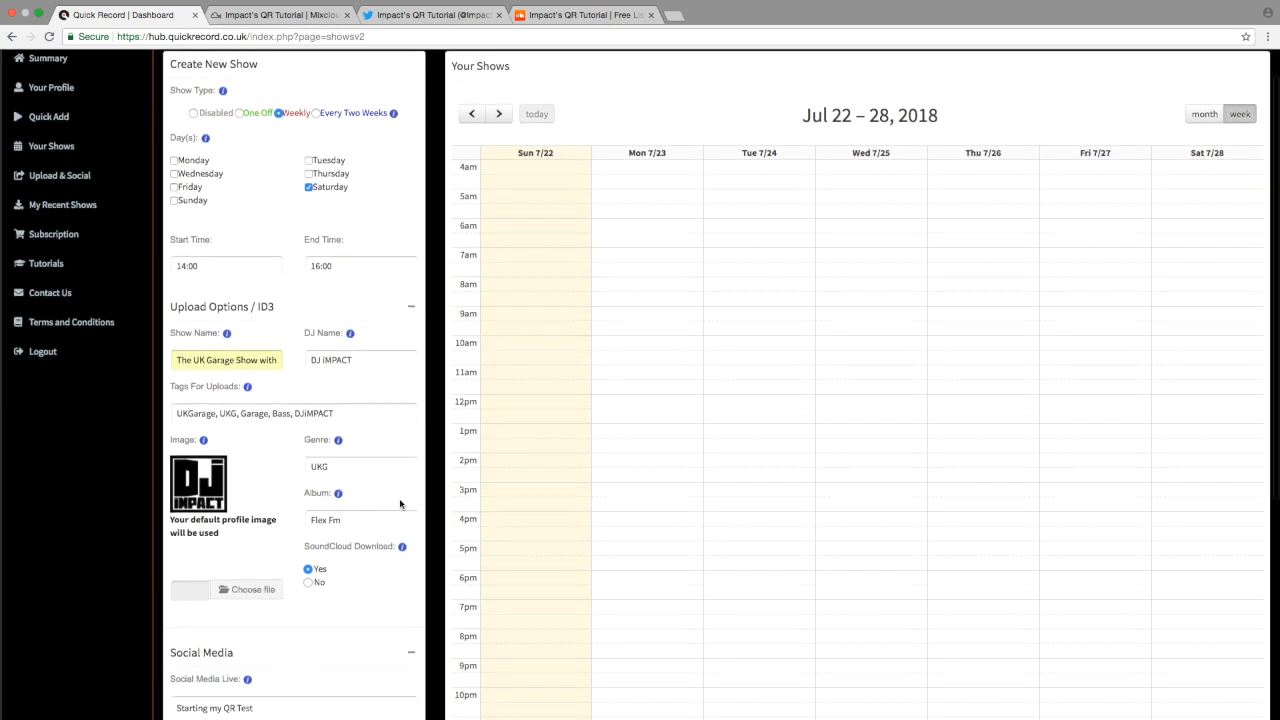
scroll(393, 508, down, 4)
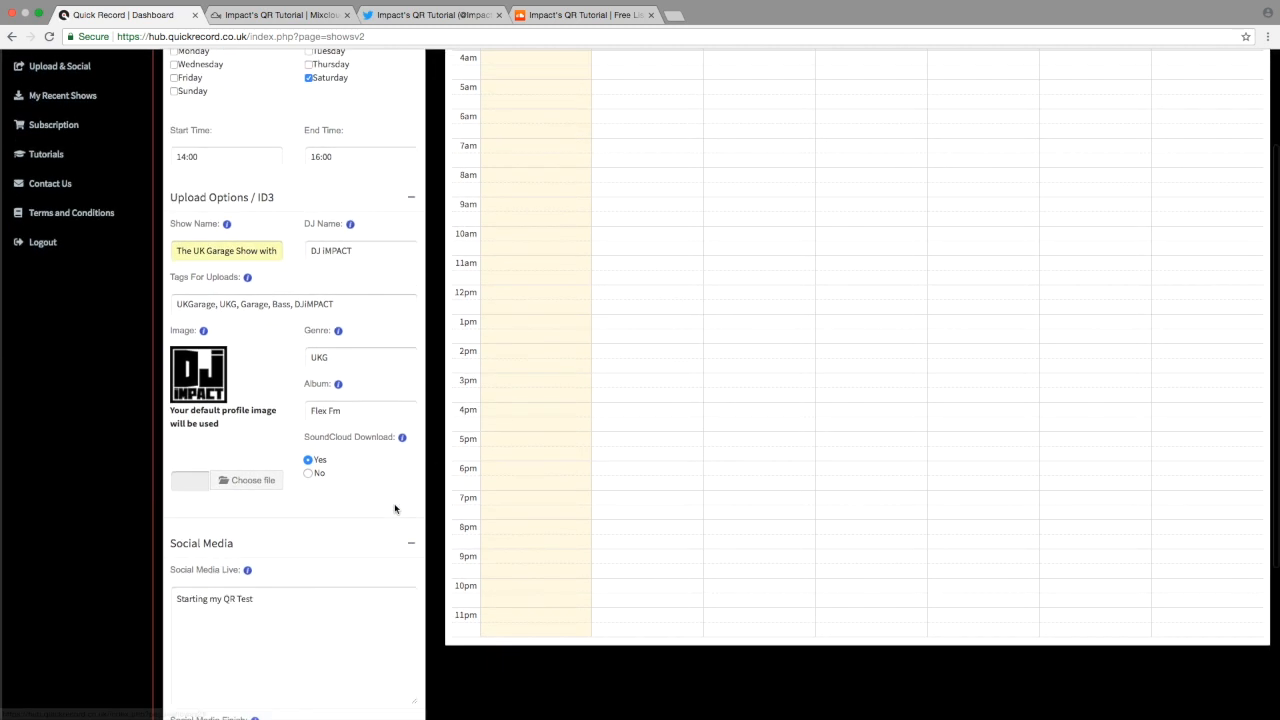
scroll(296, 520, up, 1)
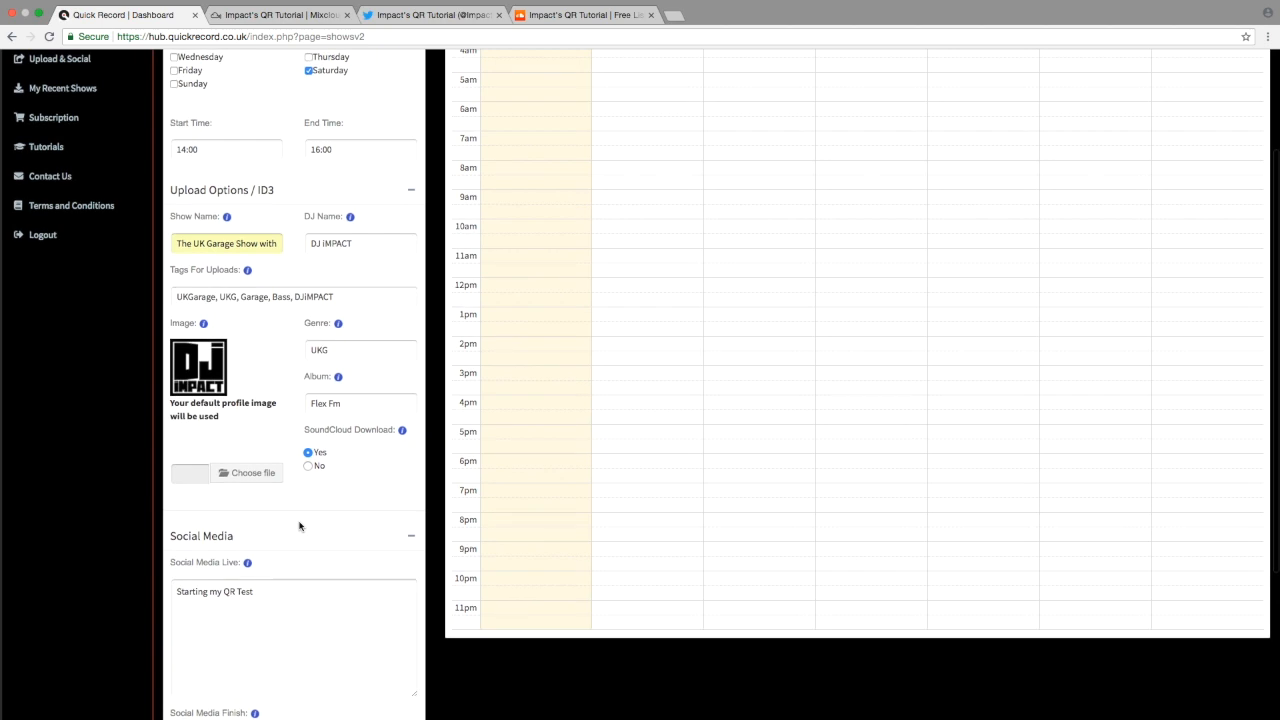
scroll(264, 435, up, 1)
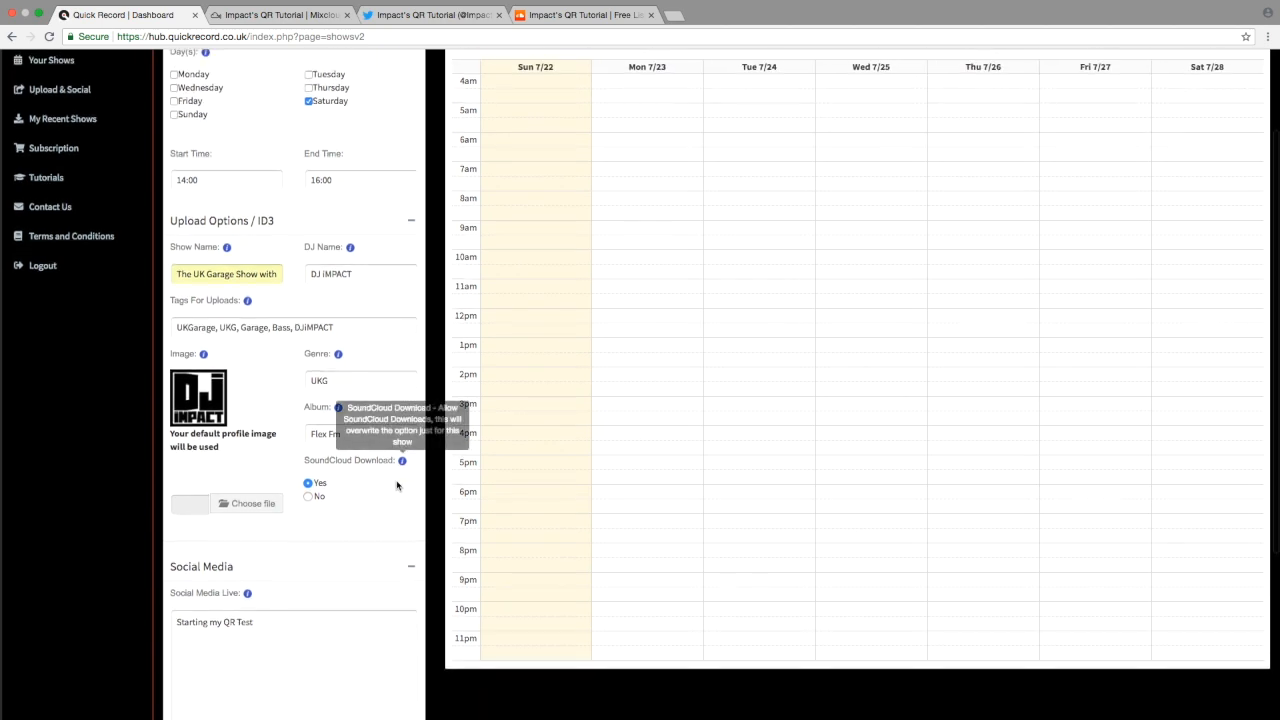
Step: Choose "impact E-car complete.jpg" from the Downloads folder as the new show's image in place of the default profile image
scroll(313, 485, up, 1)
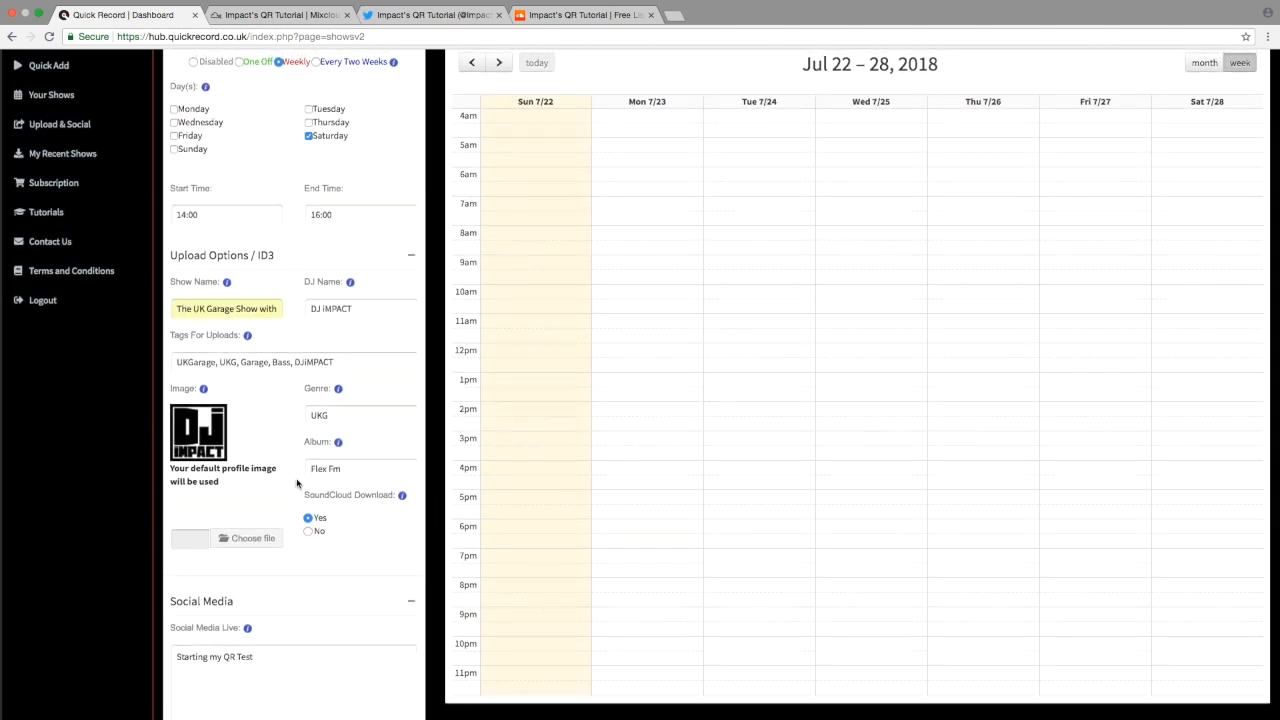
scroll(345, 534, down, 2)
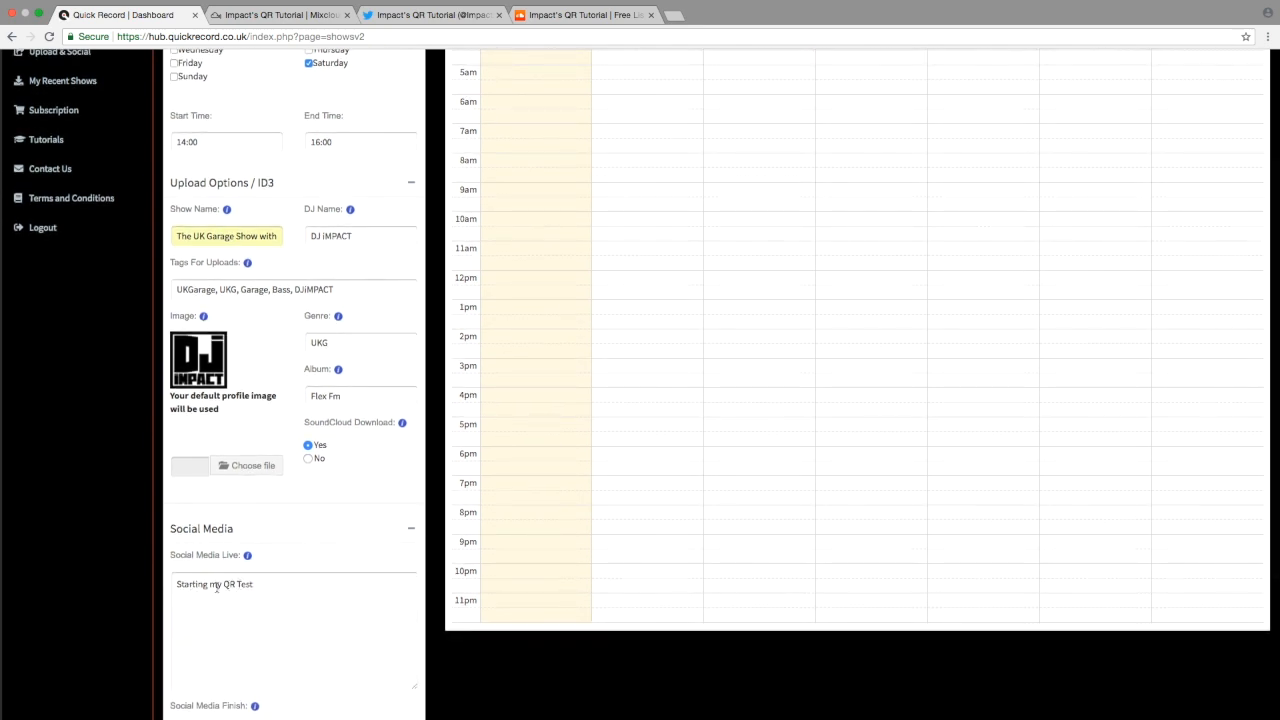
scroll(235, 585, up, 1)
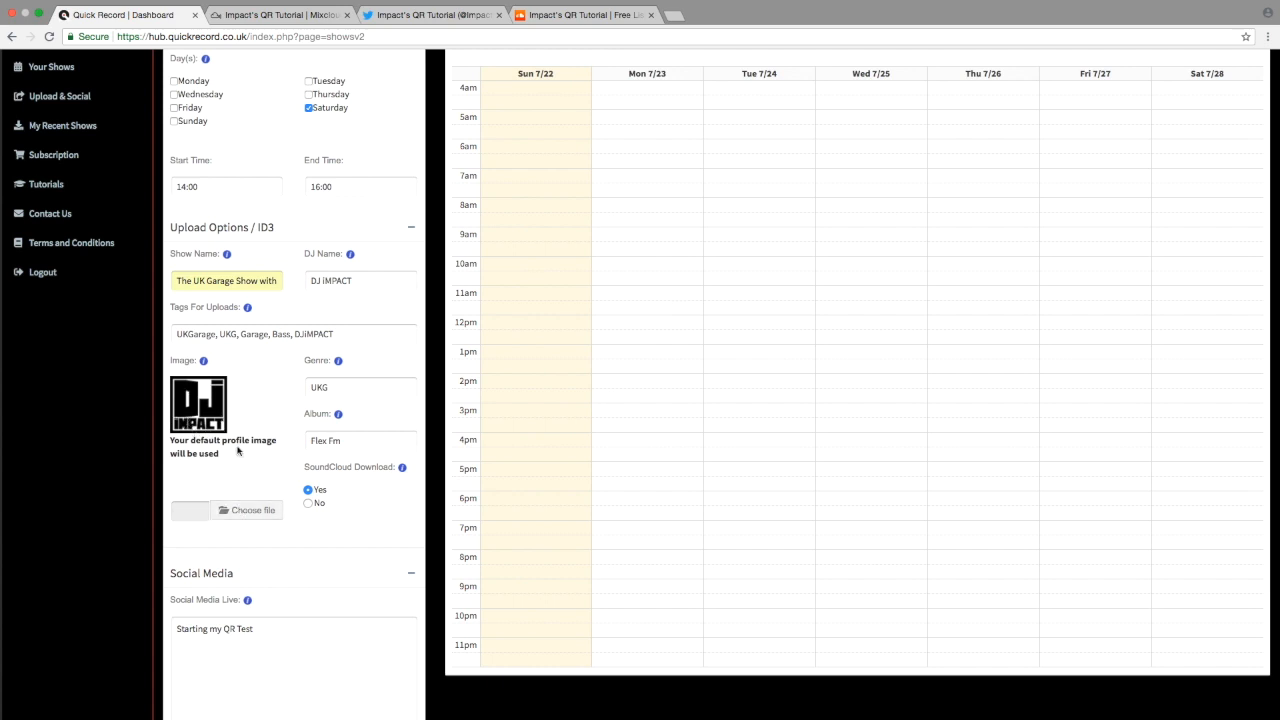
click(270, 516)
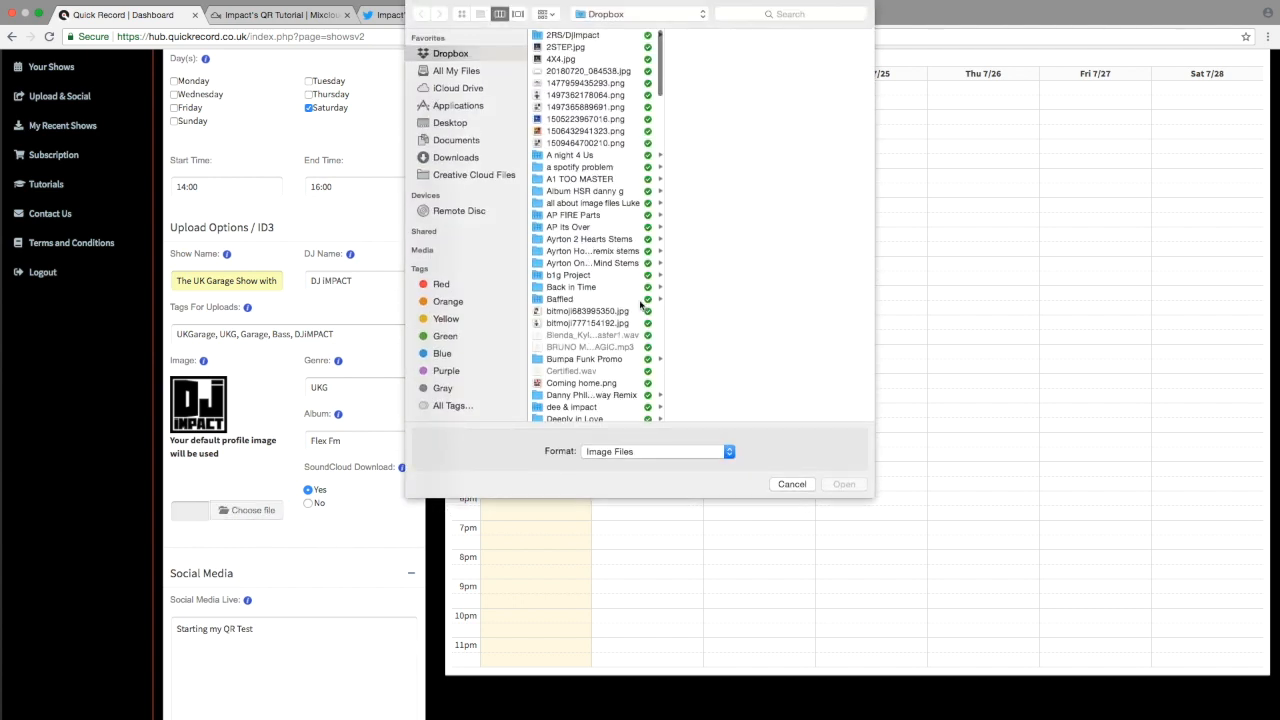
scroll(598, 360, down, 5)
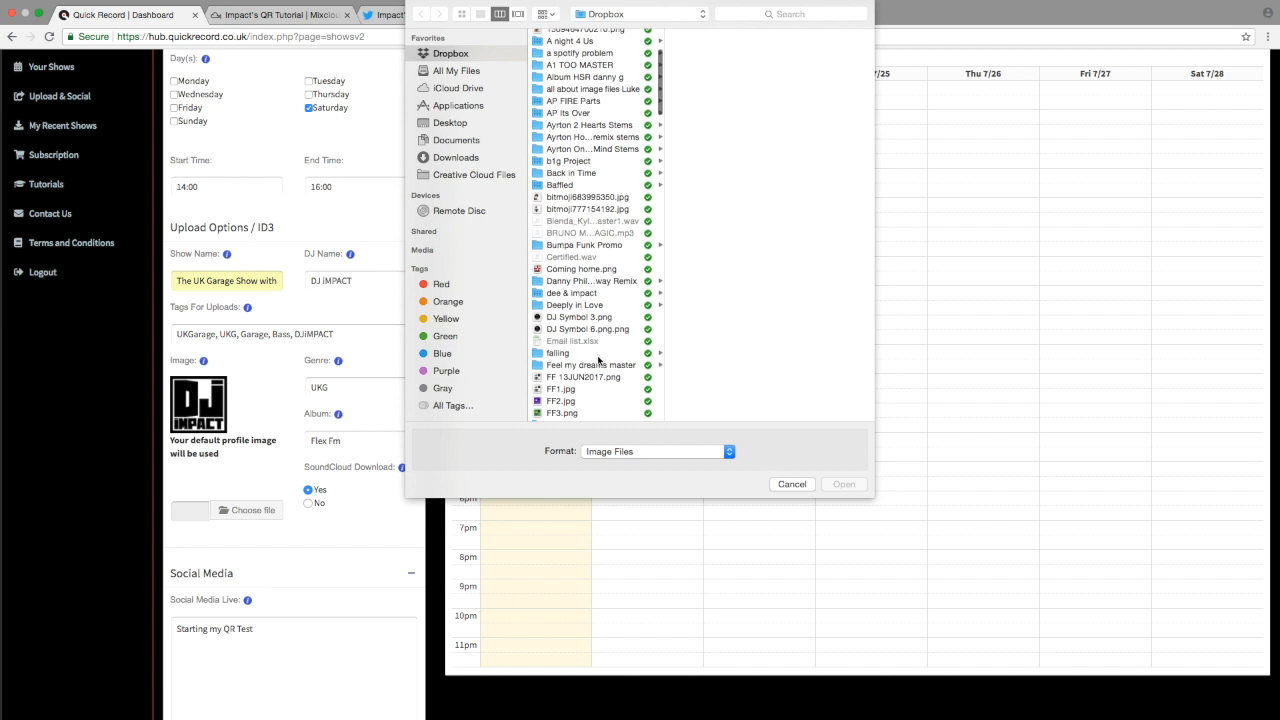
click(450, 158)
scroll(582, 350, down, 10)
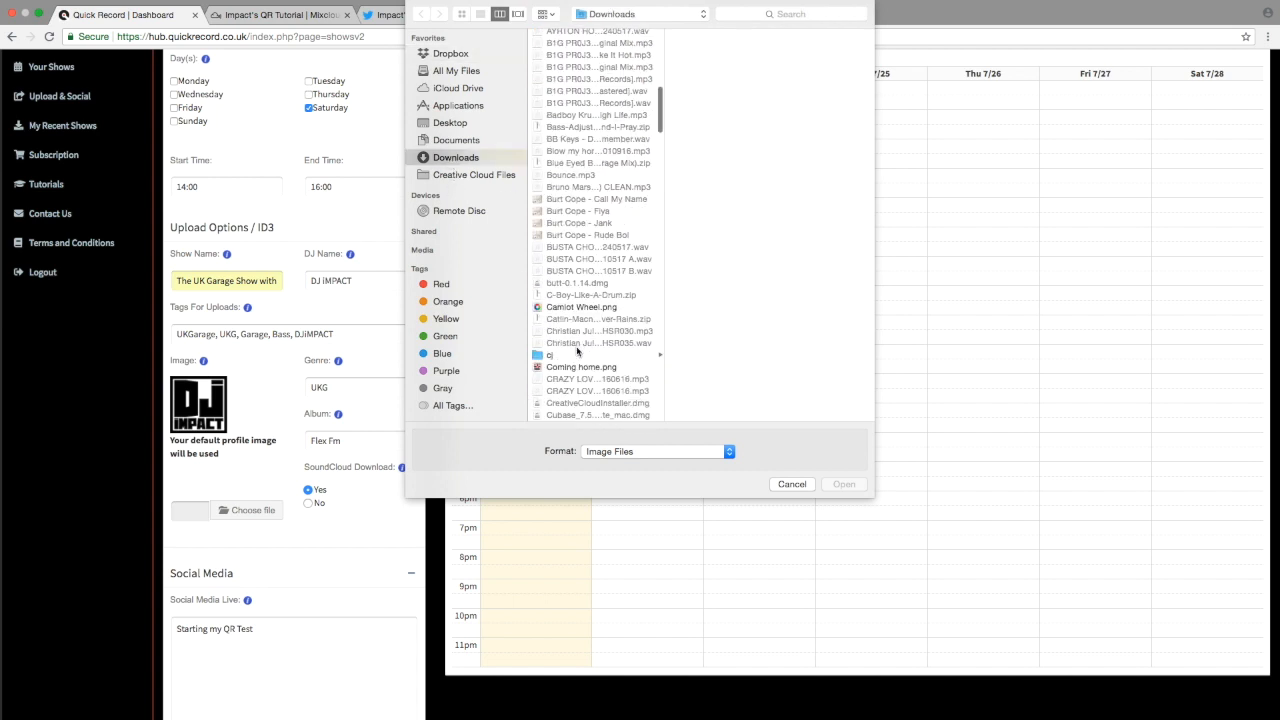
scroll(582, 362, up, 5)
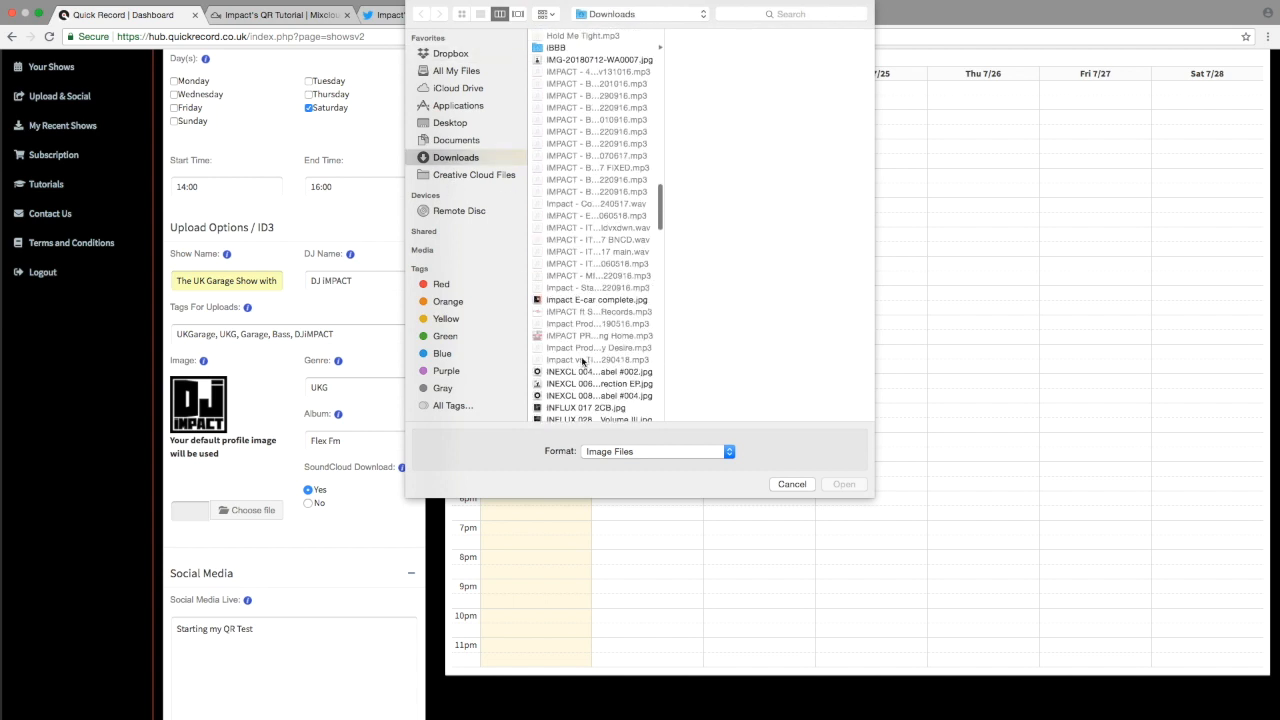
click(580, 392)
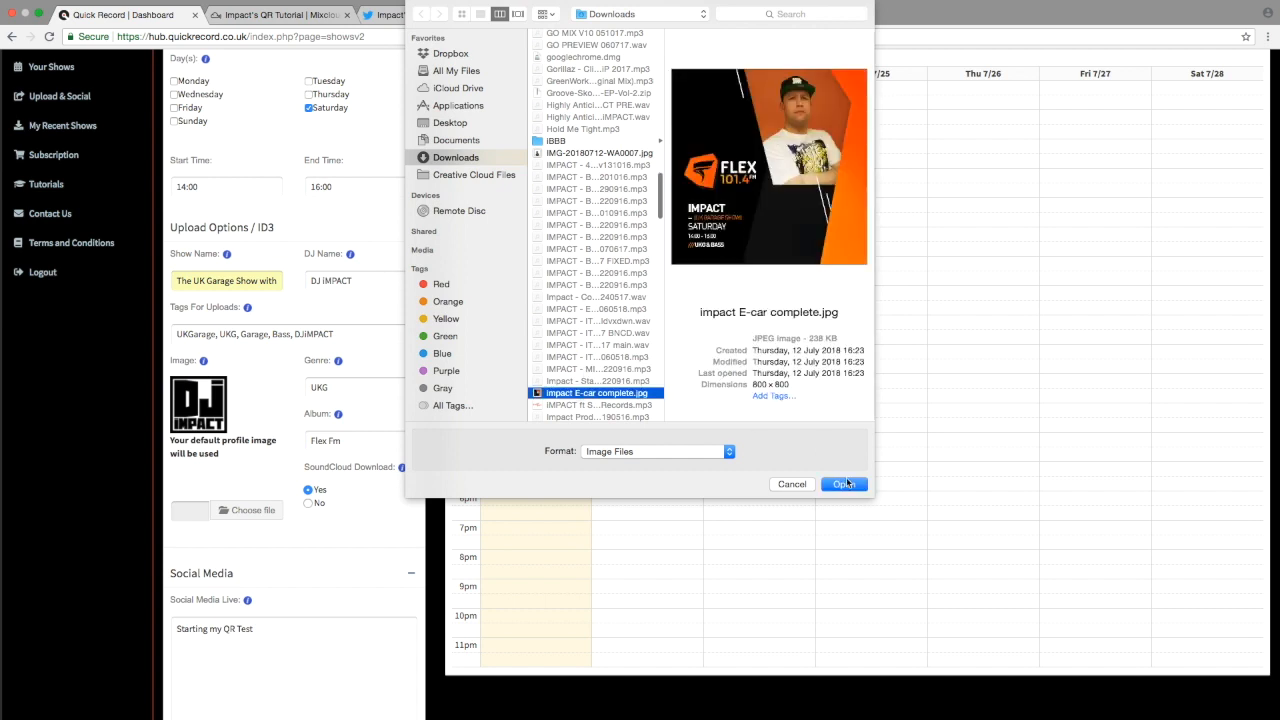
click(844, 485)
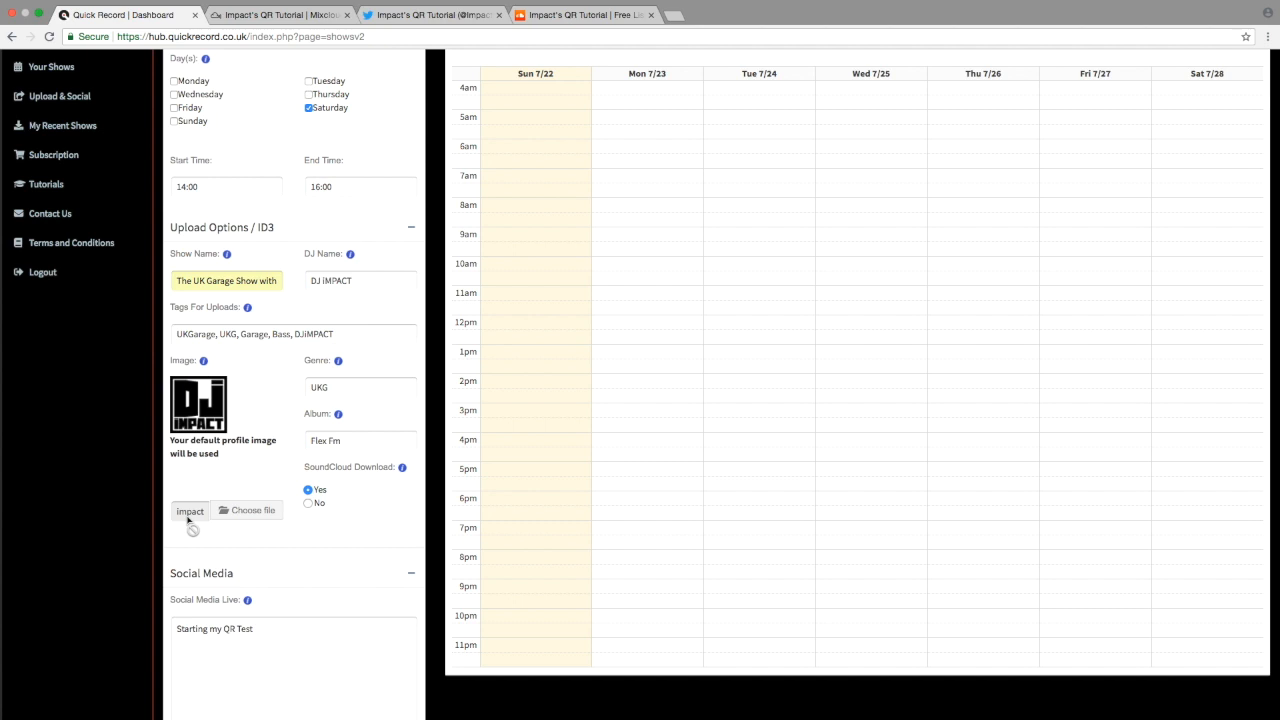
Step: Add the completed weekly Saturday show to the schedule
scroll(258, 527, down, 3)
scroll(258, 527, down, 4)
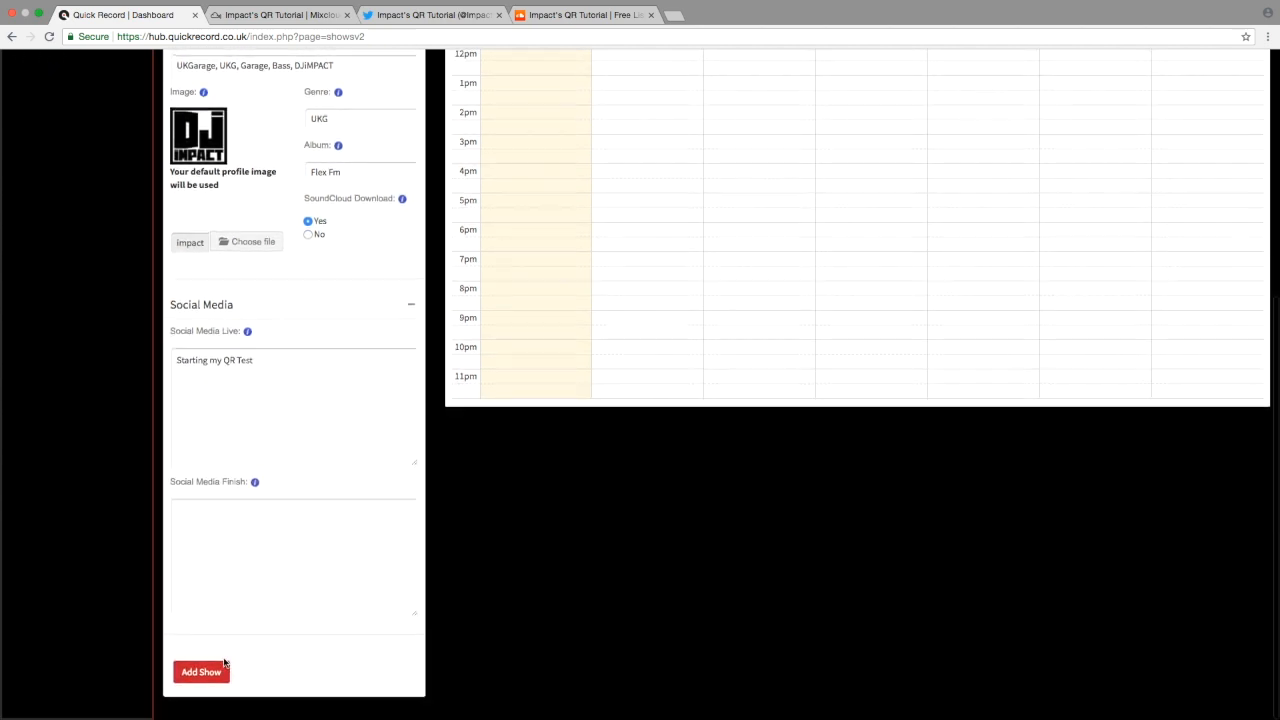
click(207, 678)
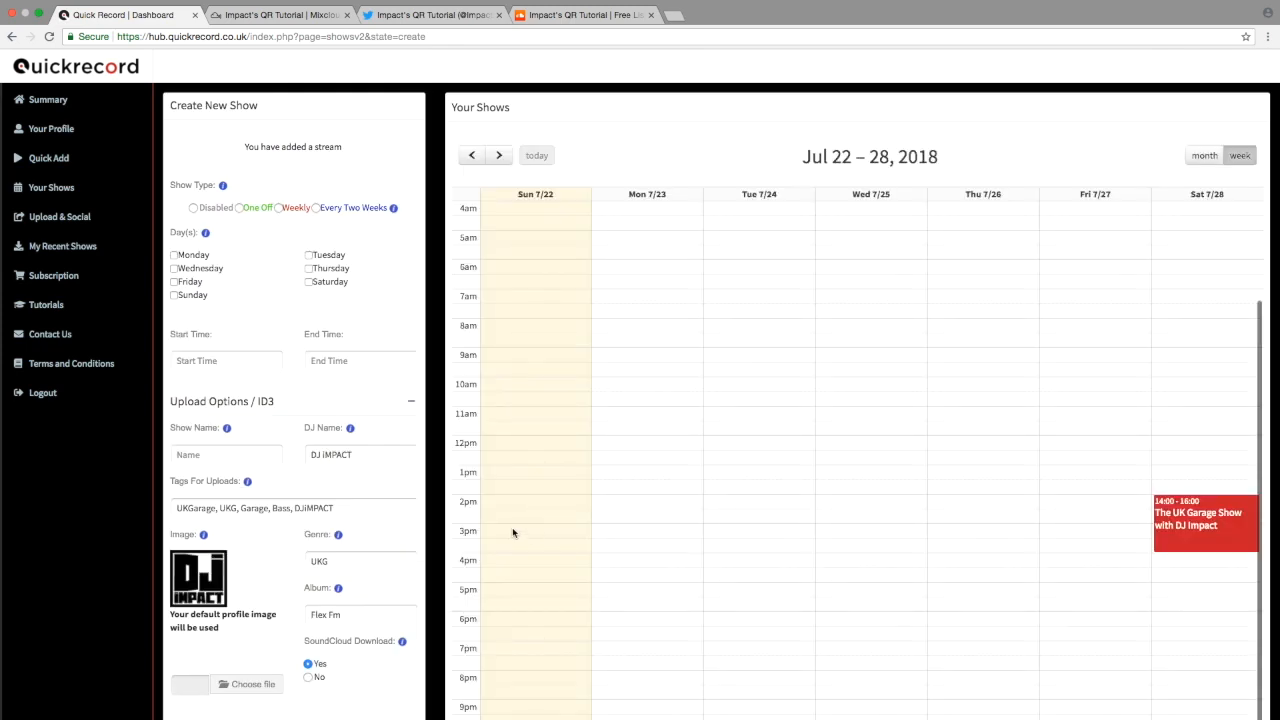
Step: Open the Saturday show "The UK Garage Show with DJ Impact" for editing and set its start time to 22:15
click(1216, 528)
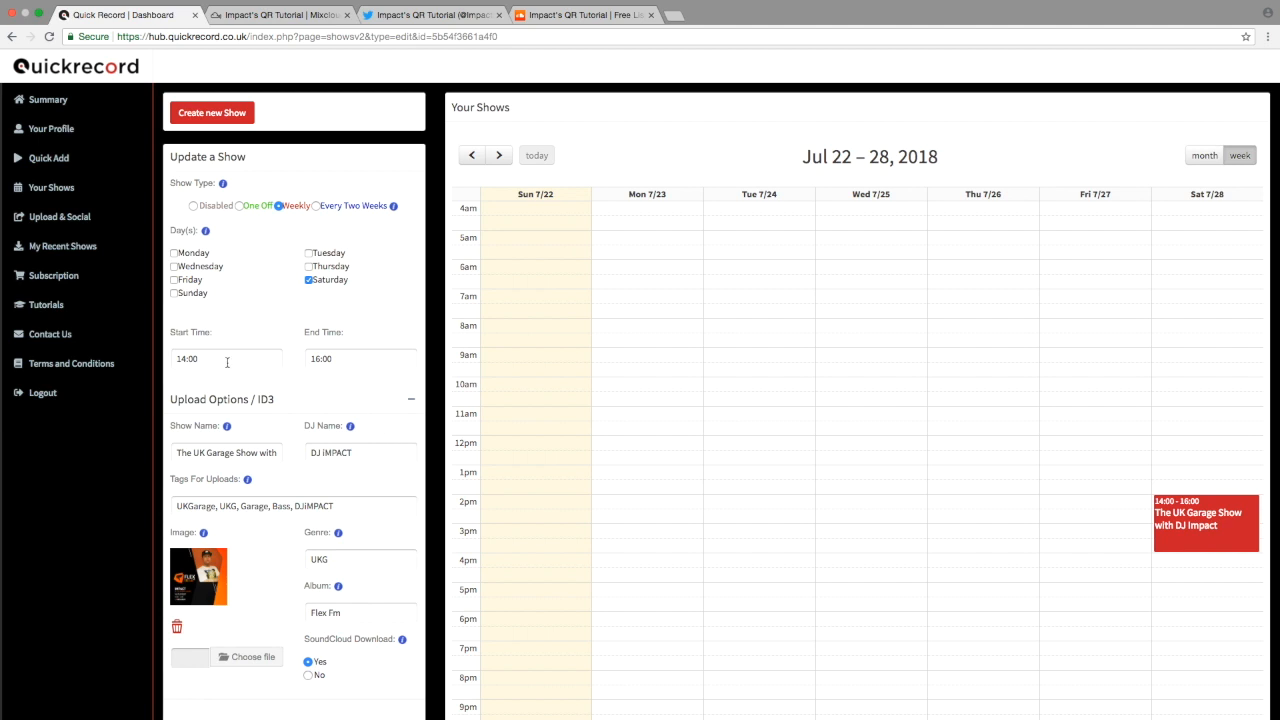
mouse_move(1155, 5)
click(214, 361)
drag(208, 362, 177, 362)
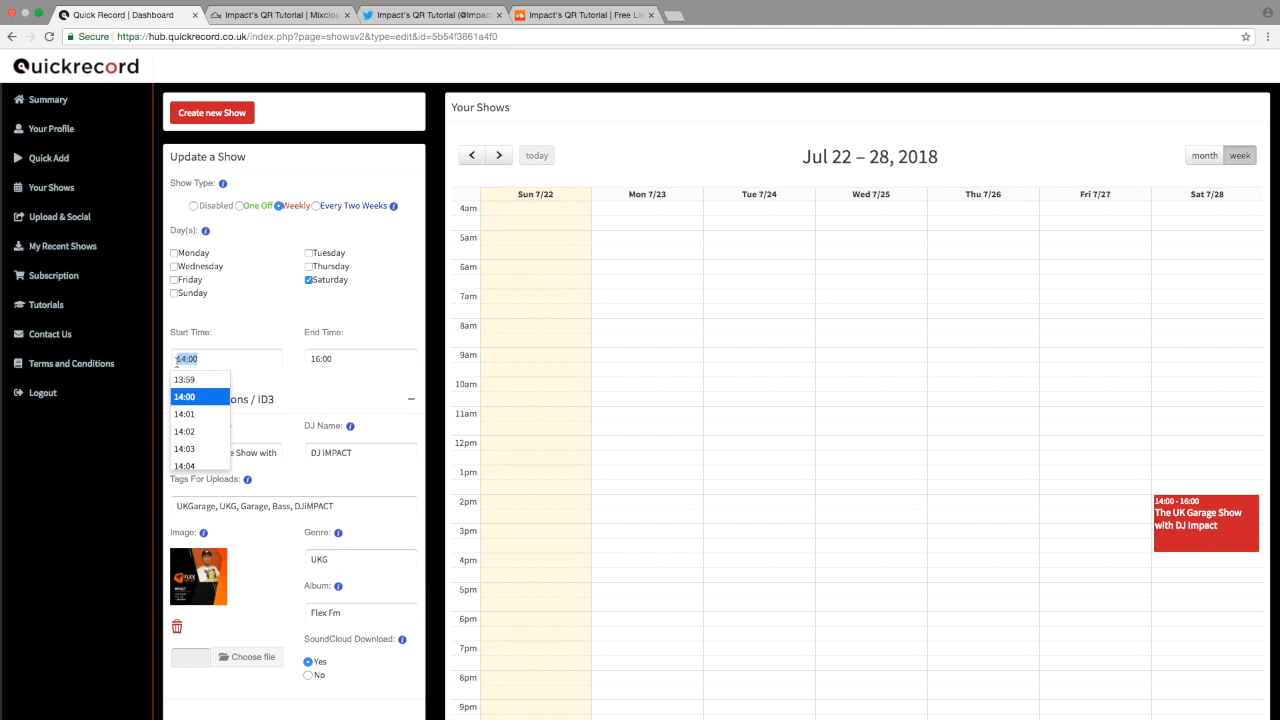
text(22)
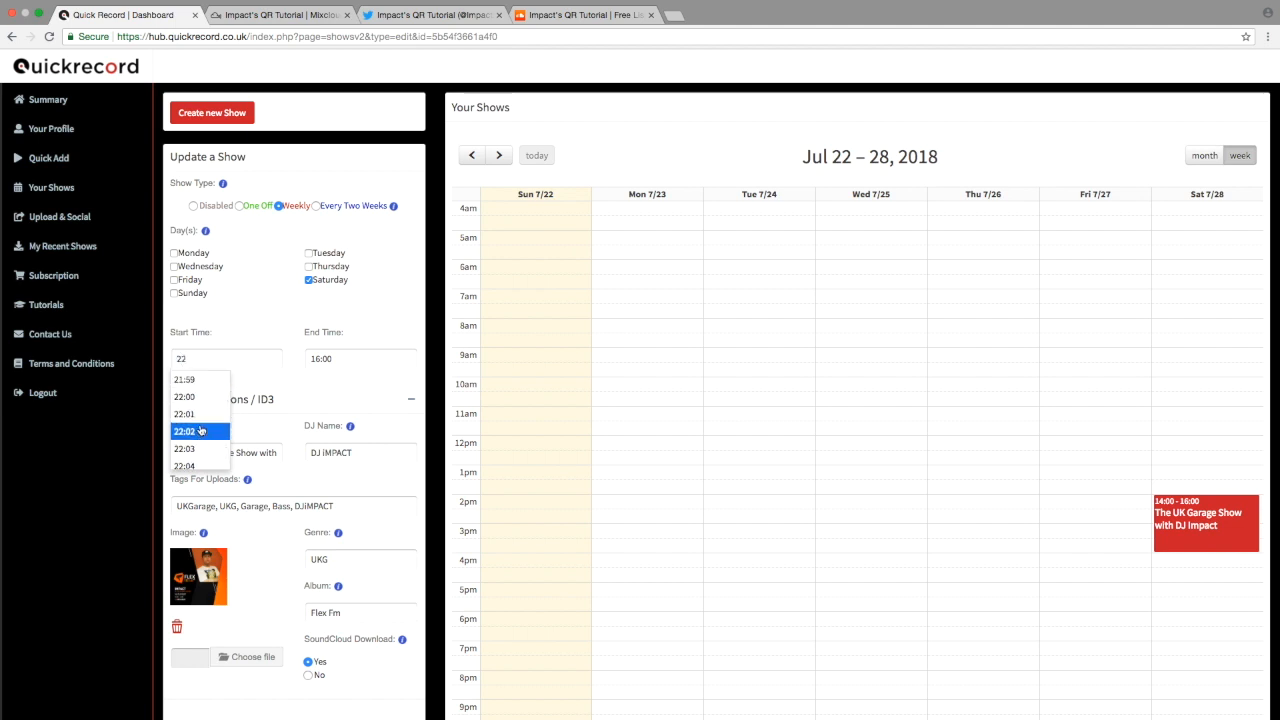
text(1)
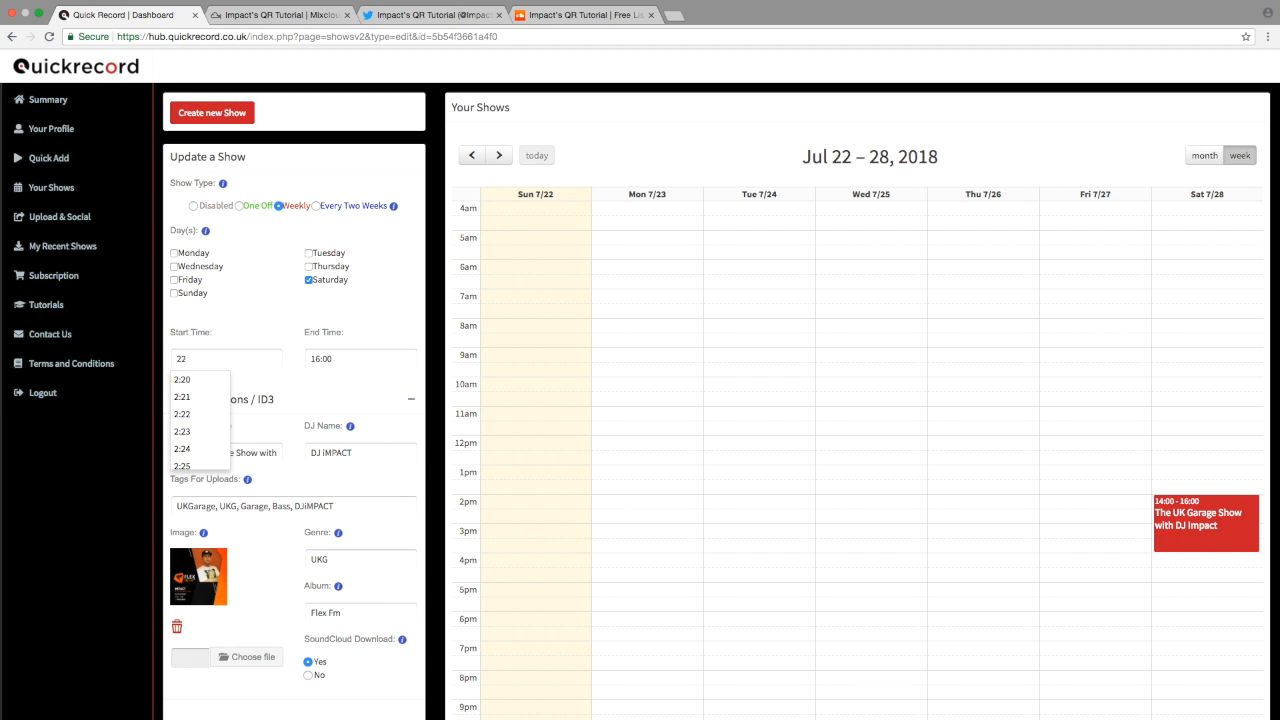
text(:15)
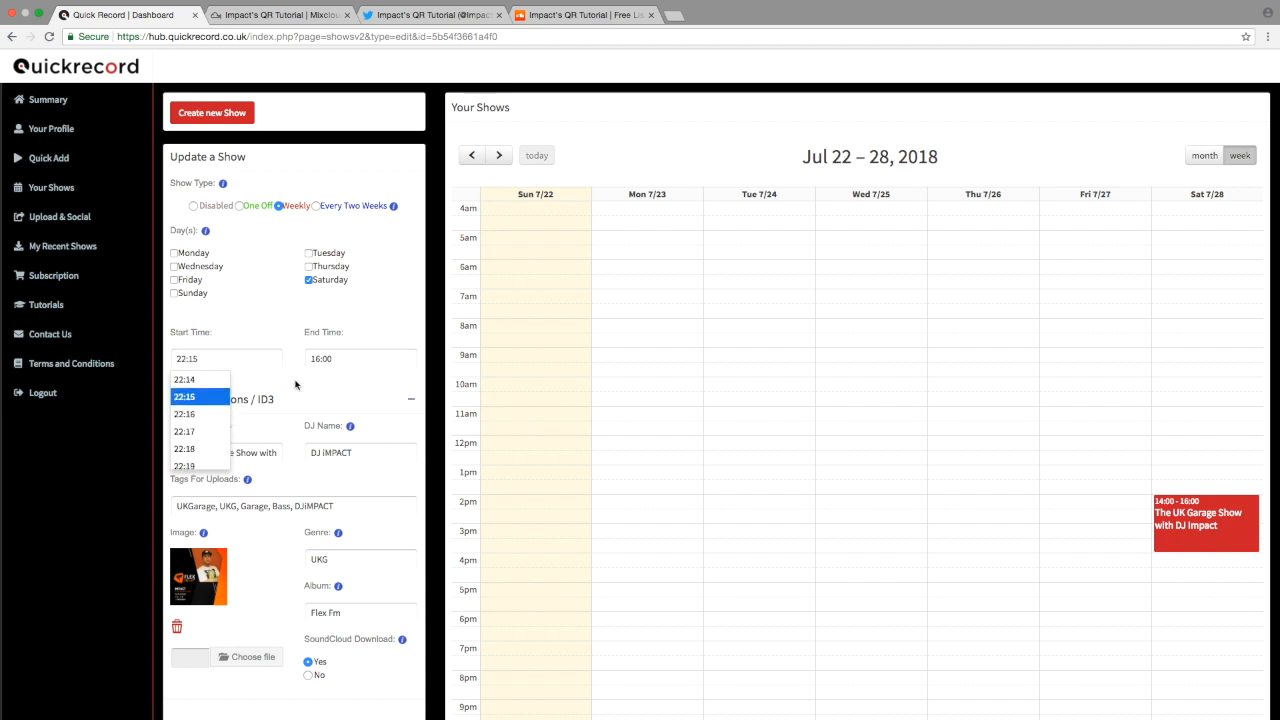
click(213, 404)
Step: Set the show's end time to 22:16
click(331, 360)
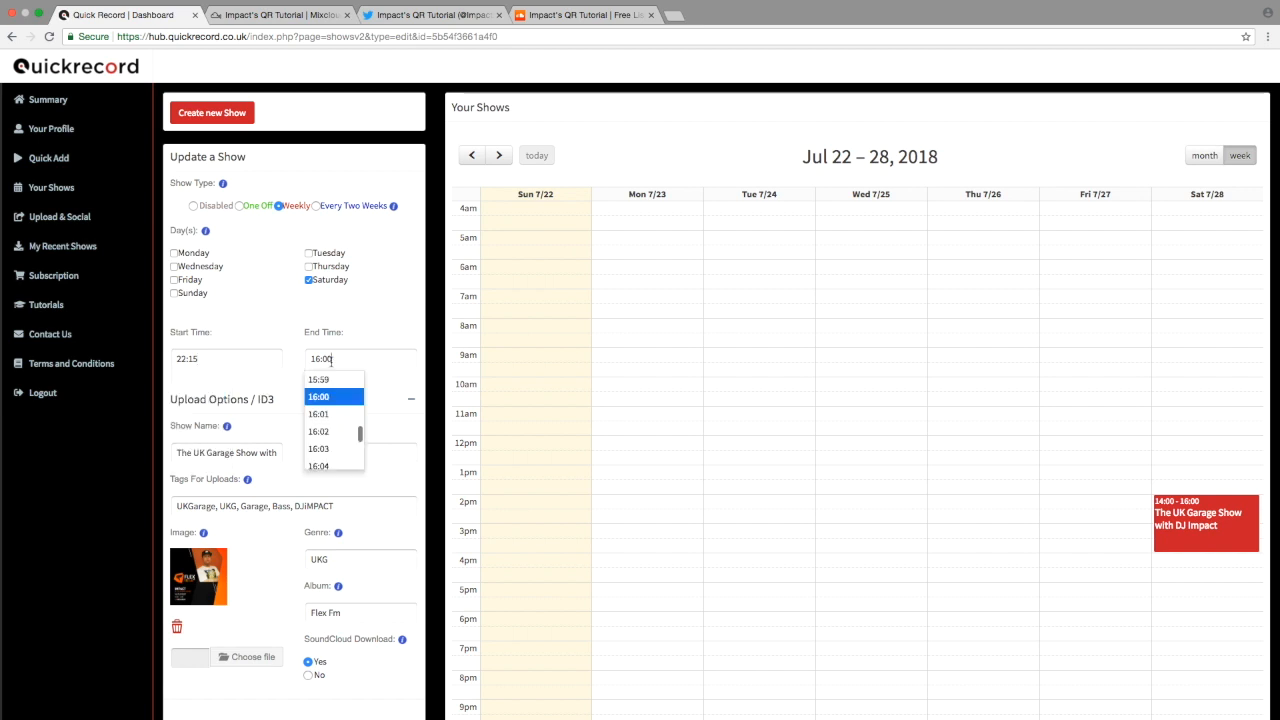
text(22)
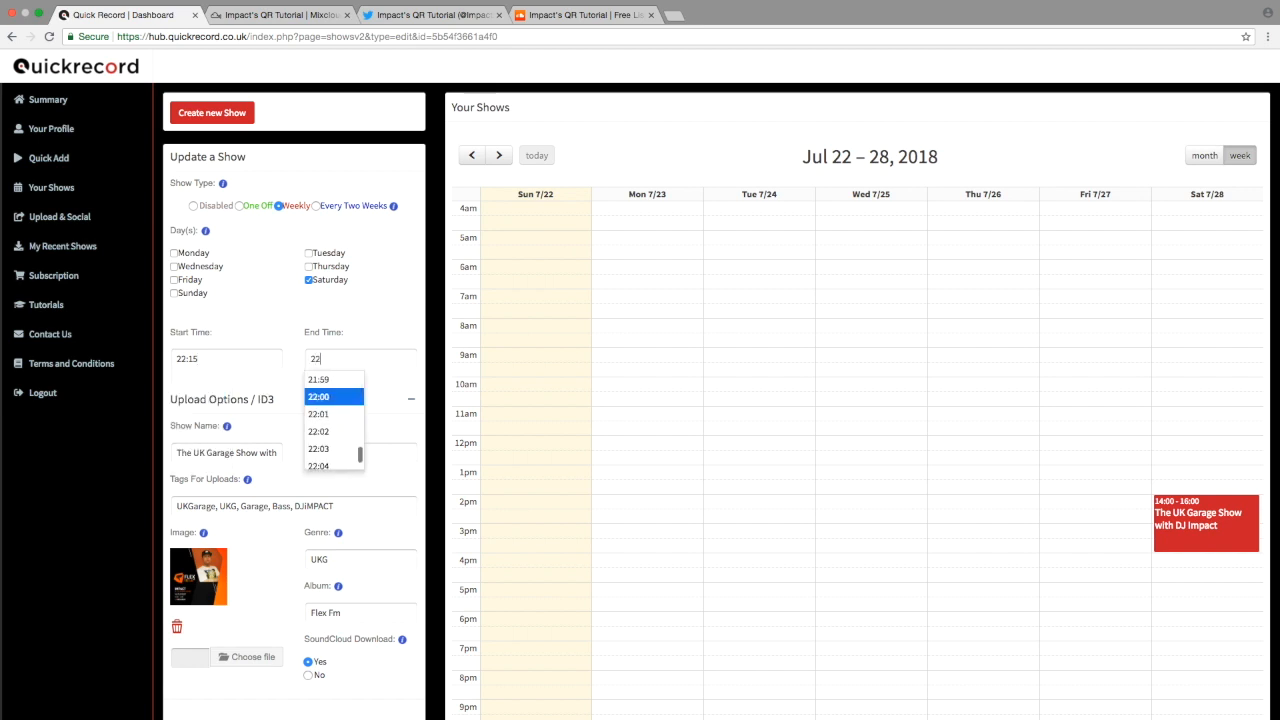
text(:16)
click(355, 452)
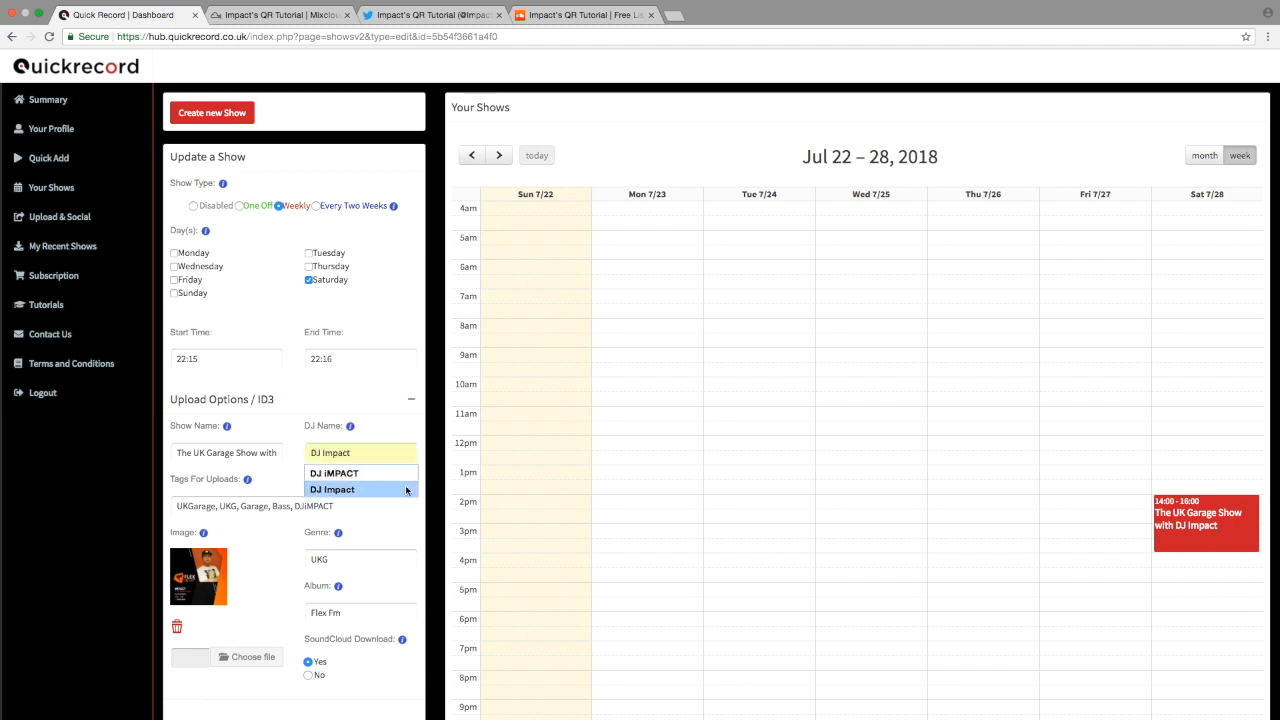
Step: Change the show's day from Saturday to Sunday, update the show and check it in the weekly schedule
click(174, 293)
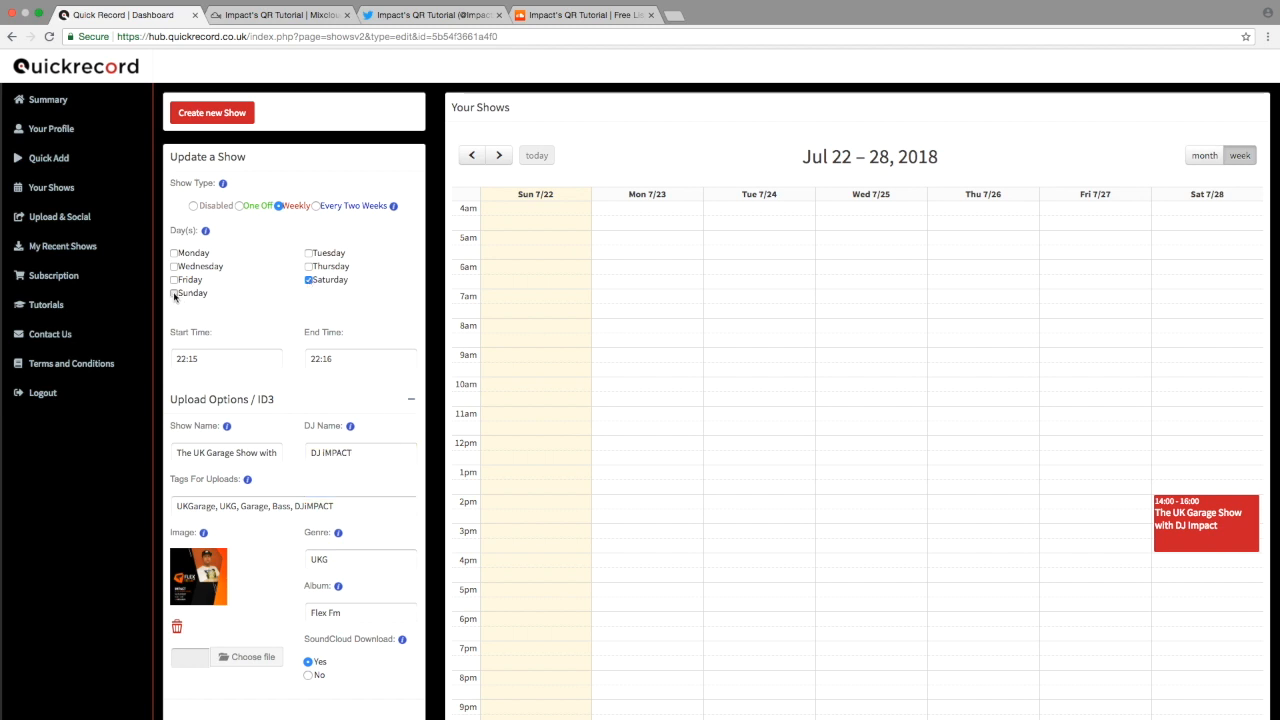
click(309, 280)
mouse_move(1268, 4)
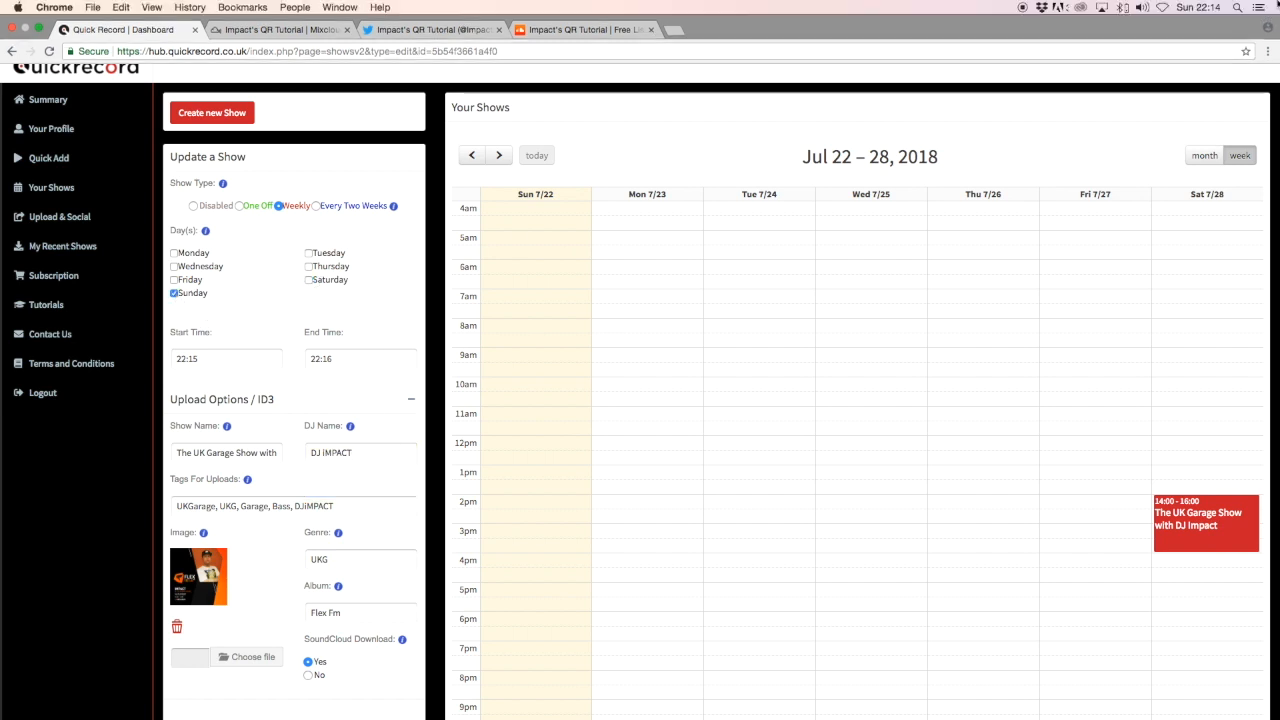
scroll(240, 700, down, 5)
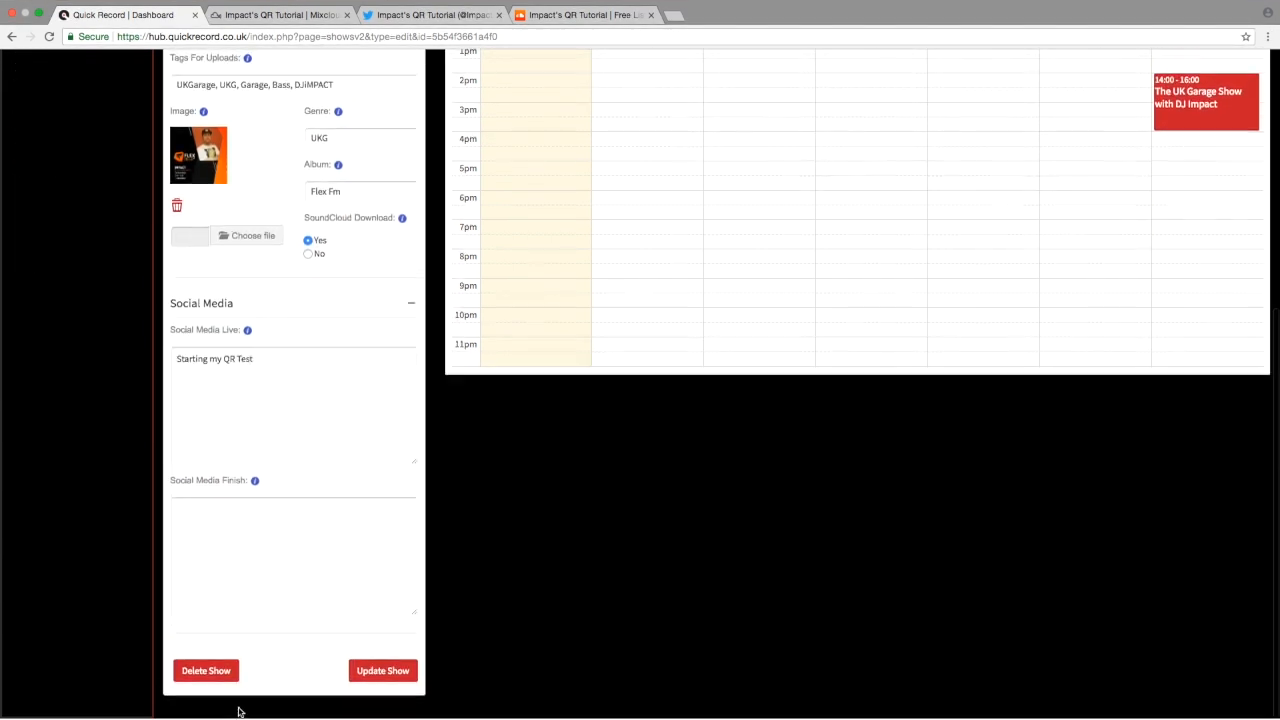
click(352, 680)
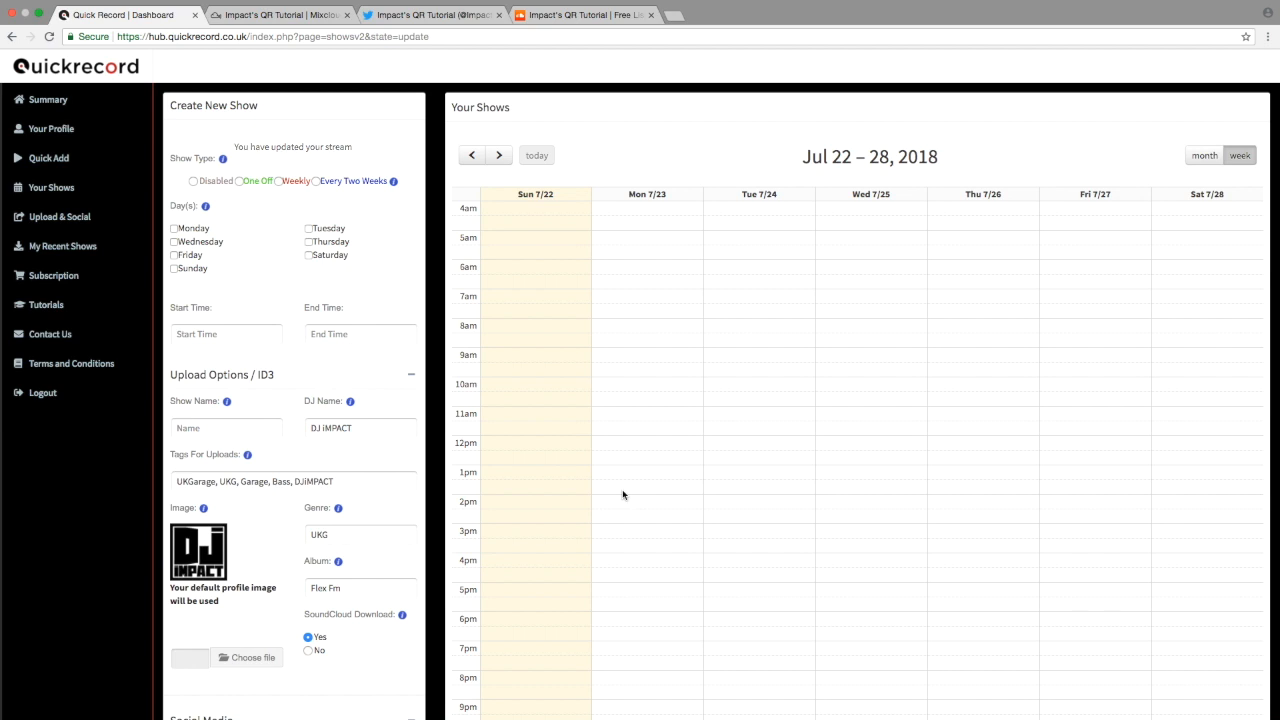
scroll(729, 531, down, 5)
scroll(731, 531, up, 5)
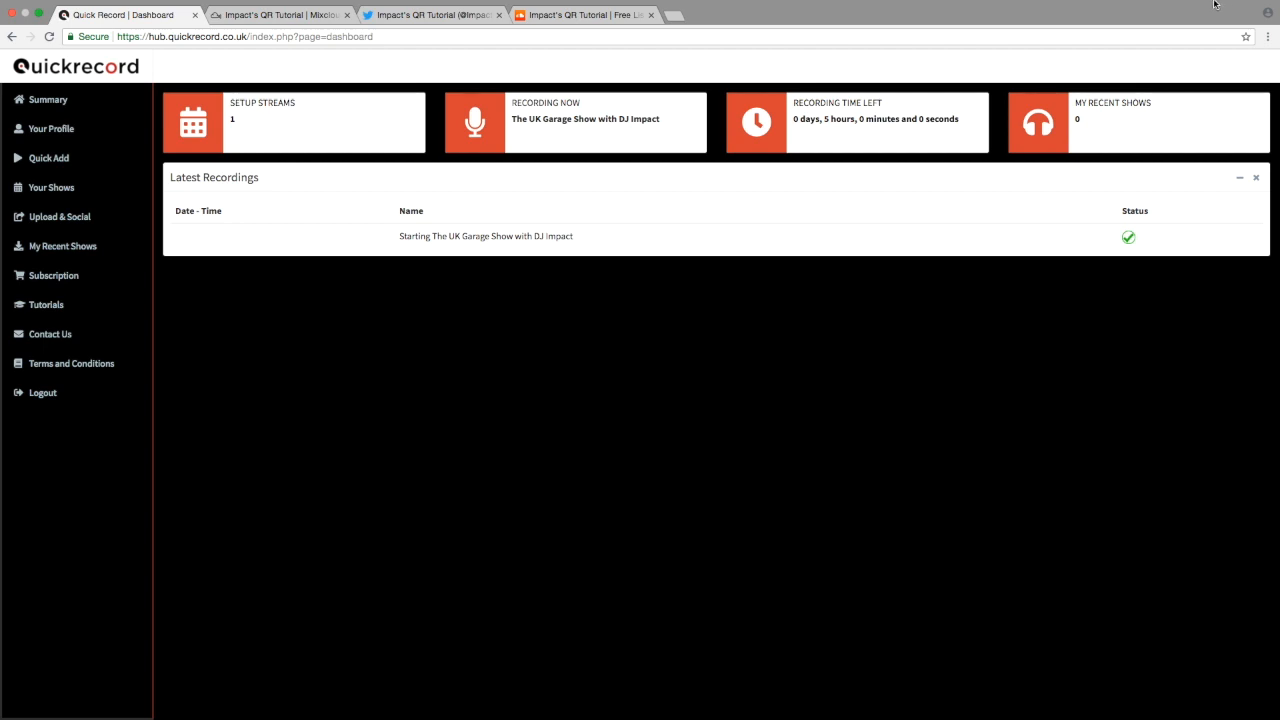
Step: Reload the Quickrecord dashboard around the show's end time to check the recording status
mouse_move(1222, 5)
mouse_move(1168, 4)
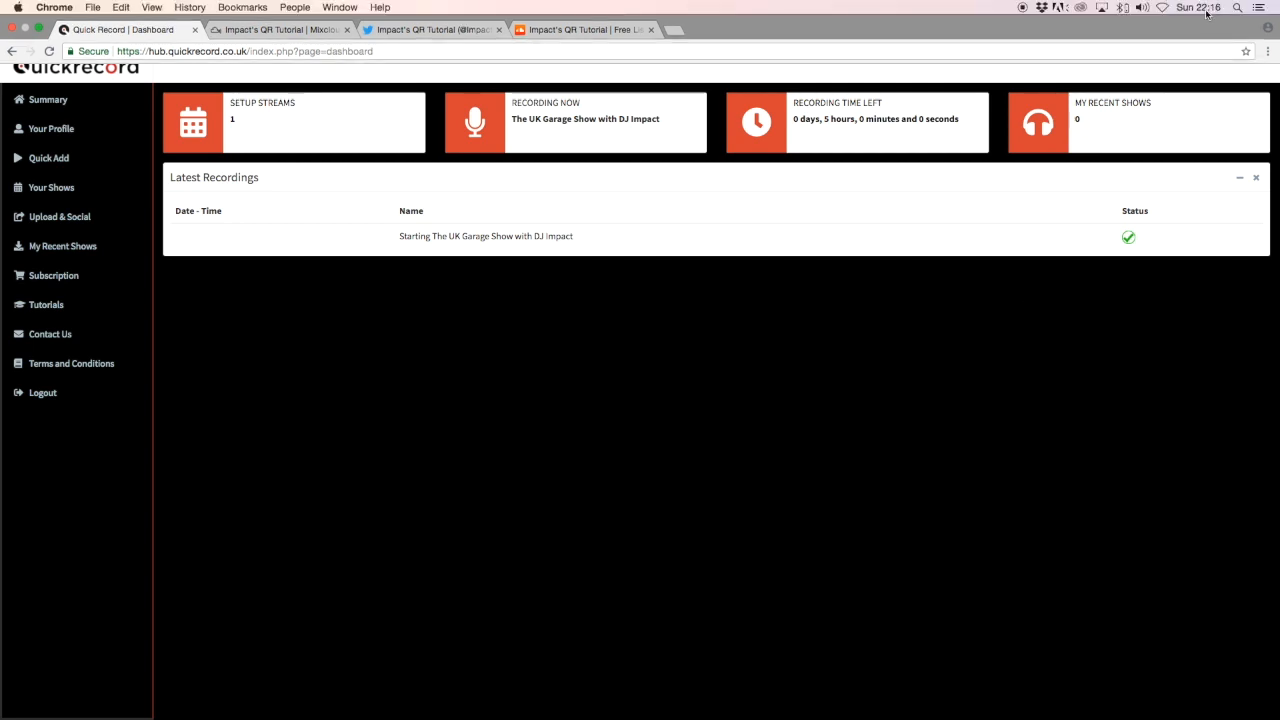
click(48, 36)
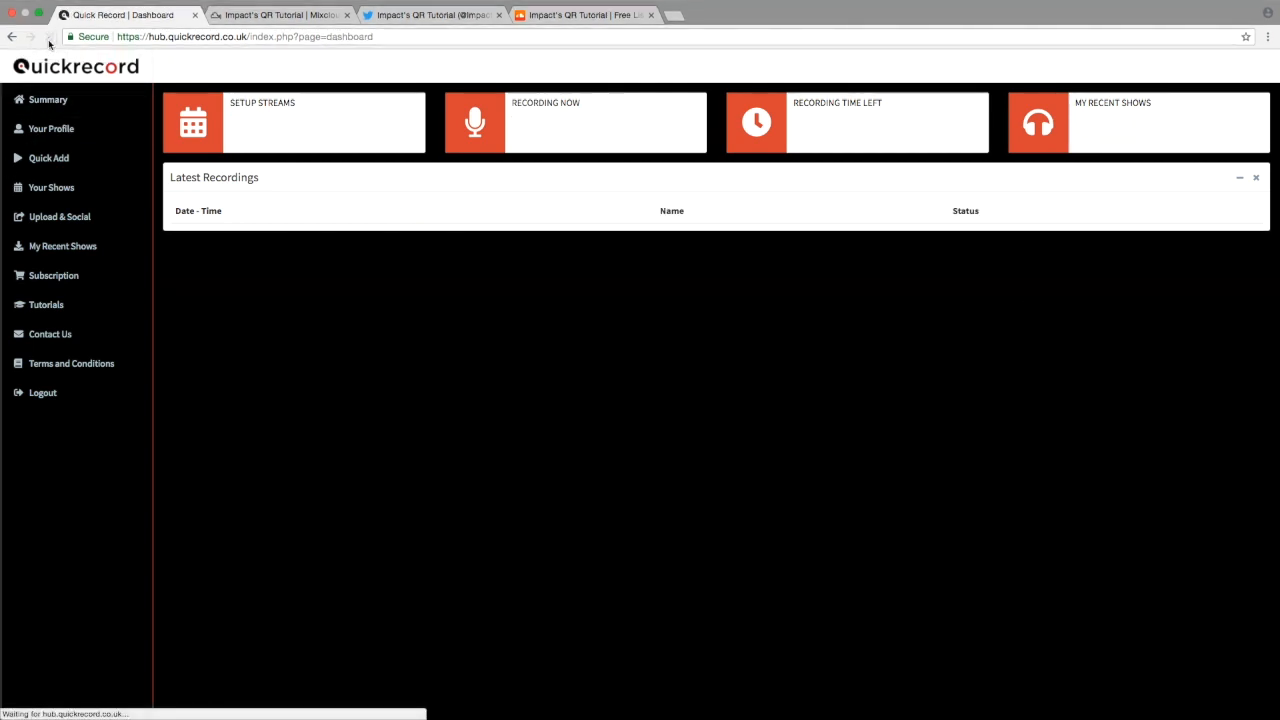
click(48, 40)
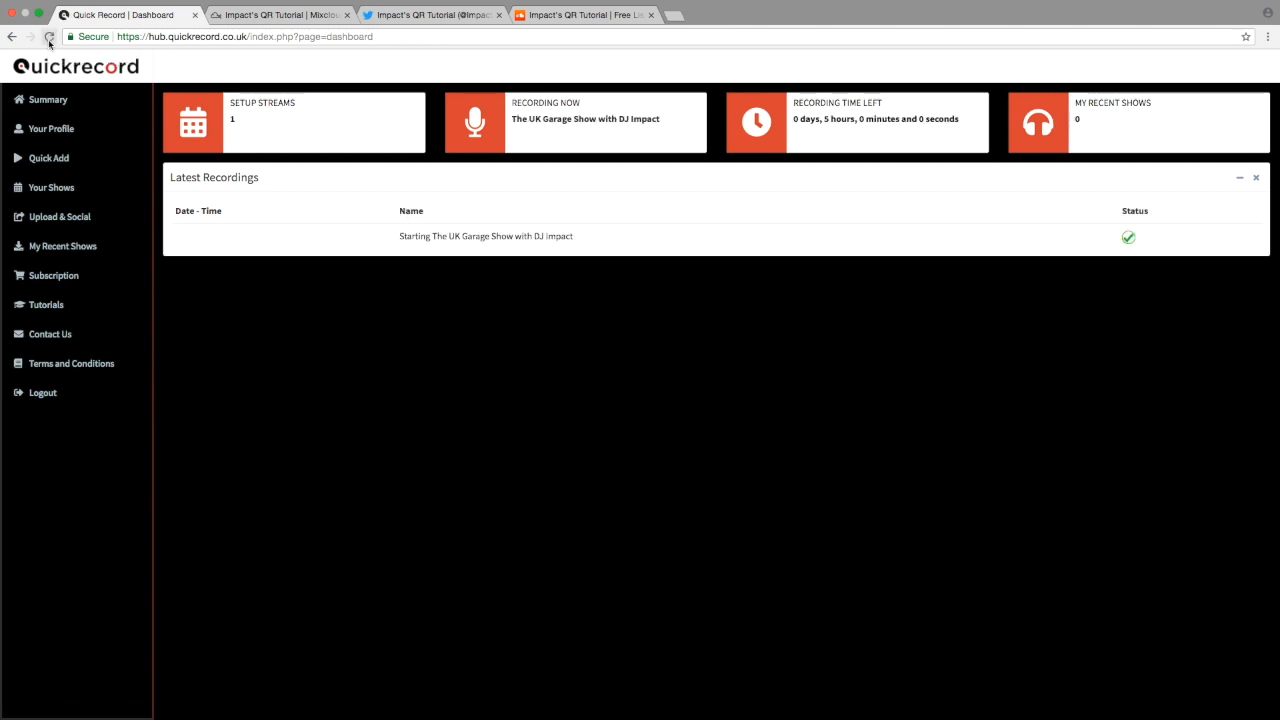
click(48, 41)
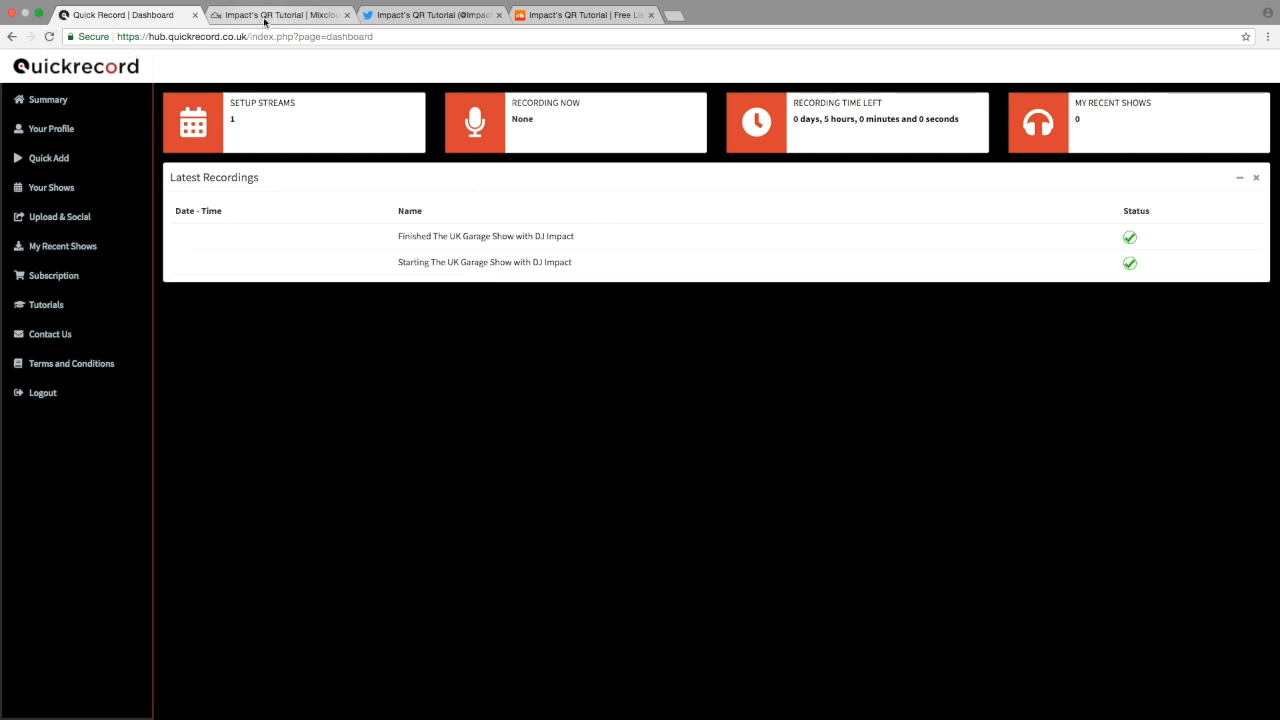
Step: Switch to Twitter and reload the profile to check the live post, and open the uploaded show's track page on SoundCloud
click(410, 16)
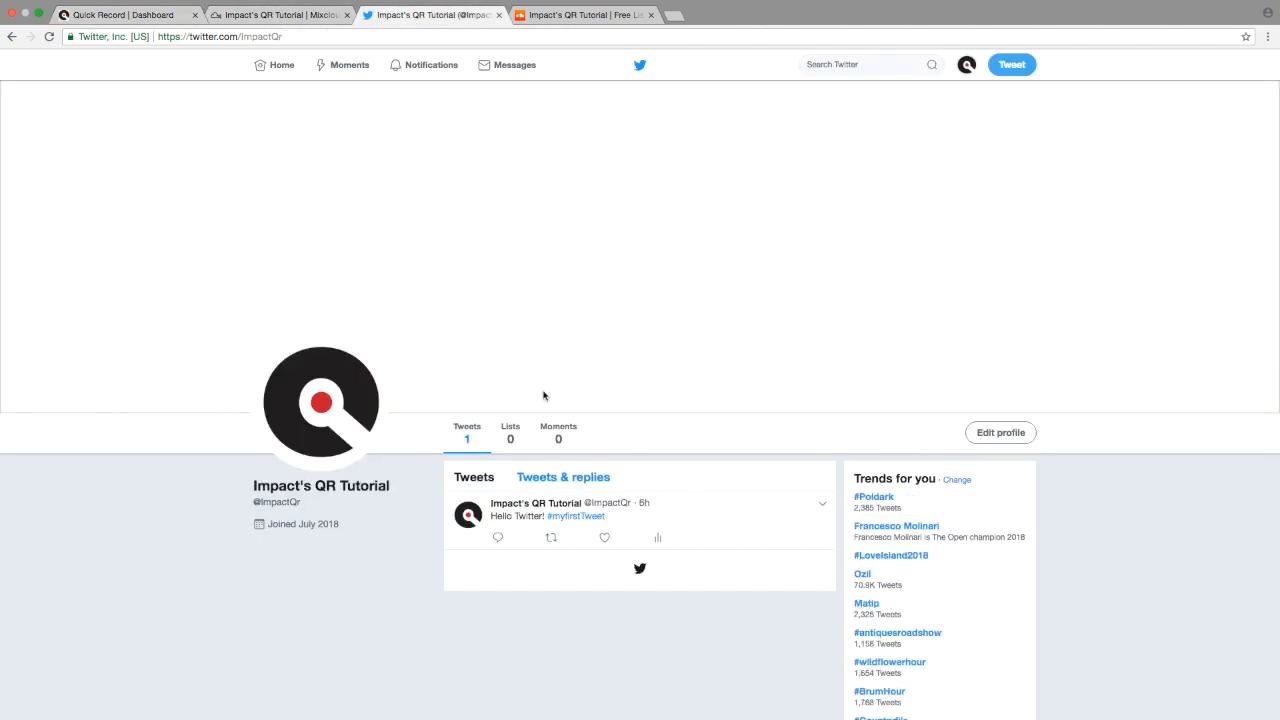
click(49, 36)
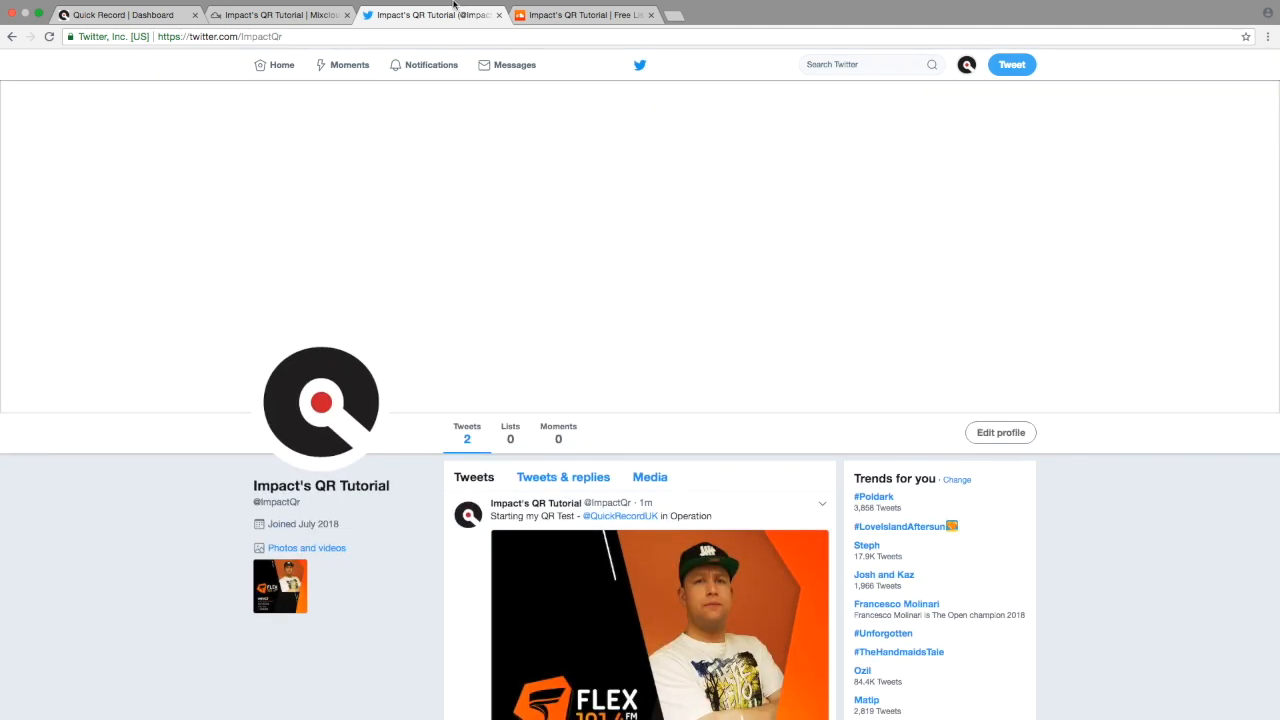
click(580, 20)
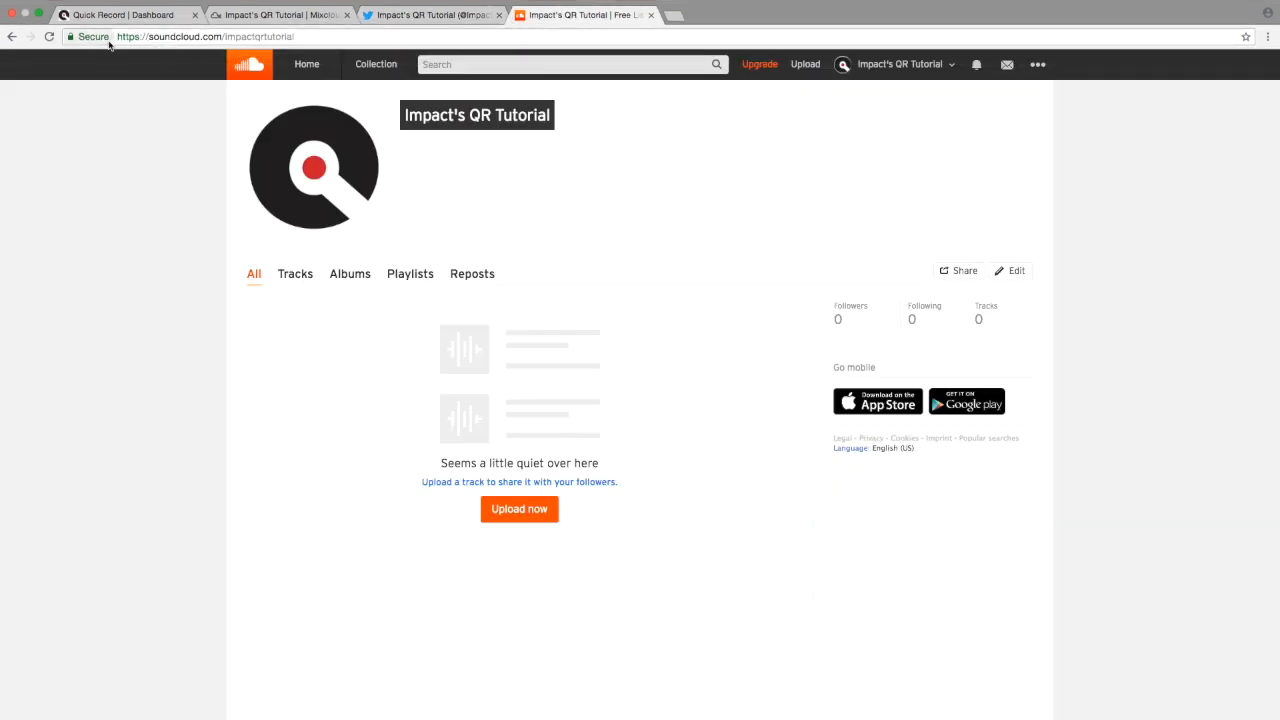
click(49, 37)
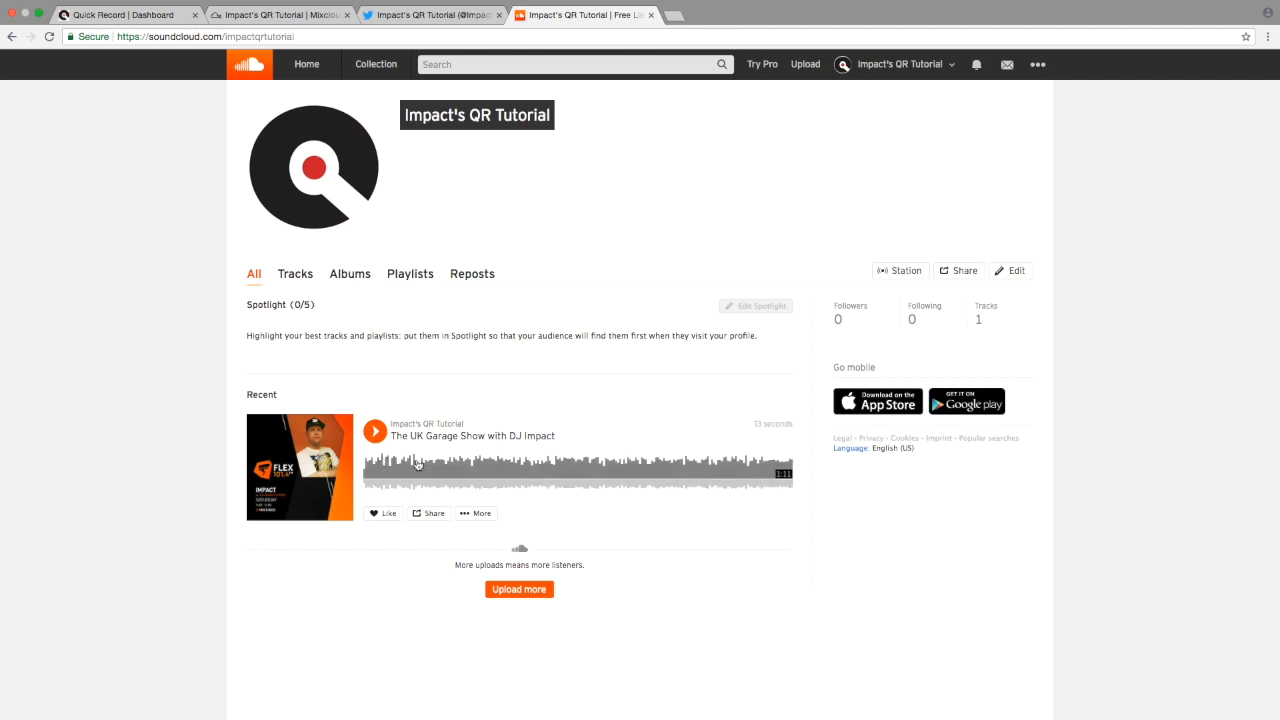
click(418, 438)
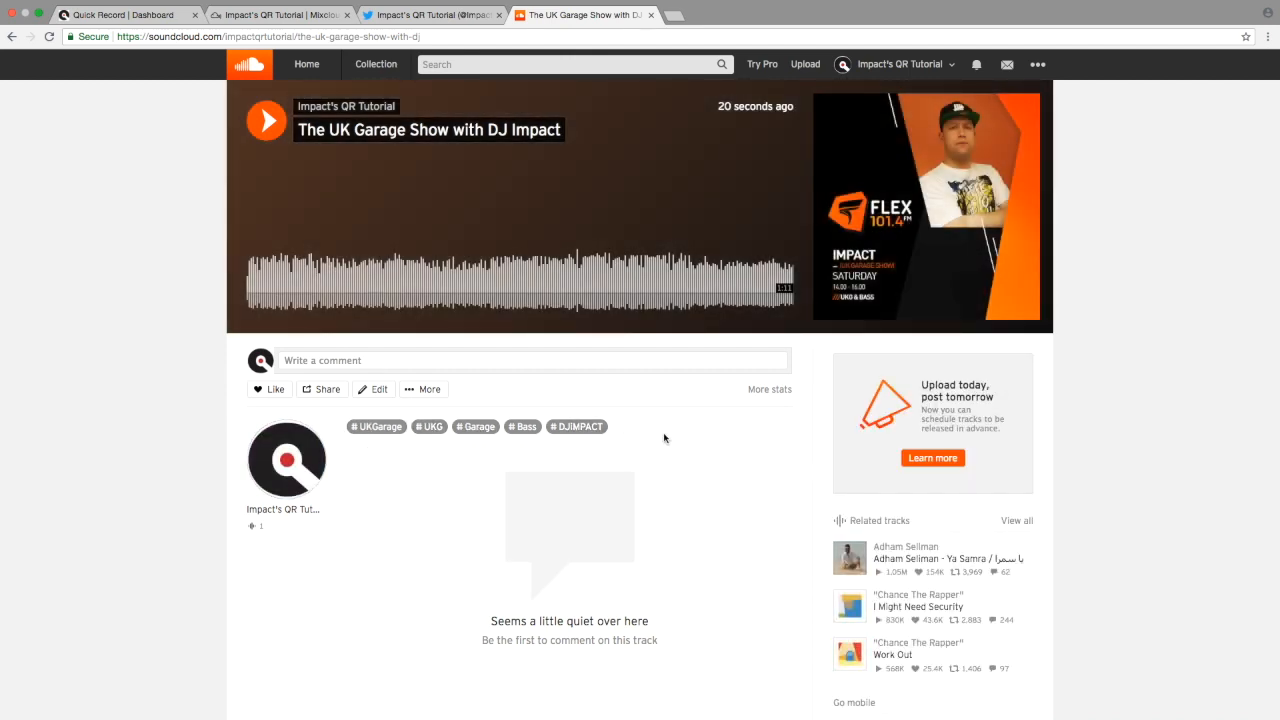
mouse_move(590, 4)
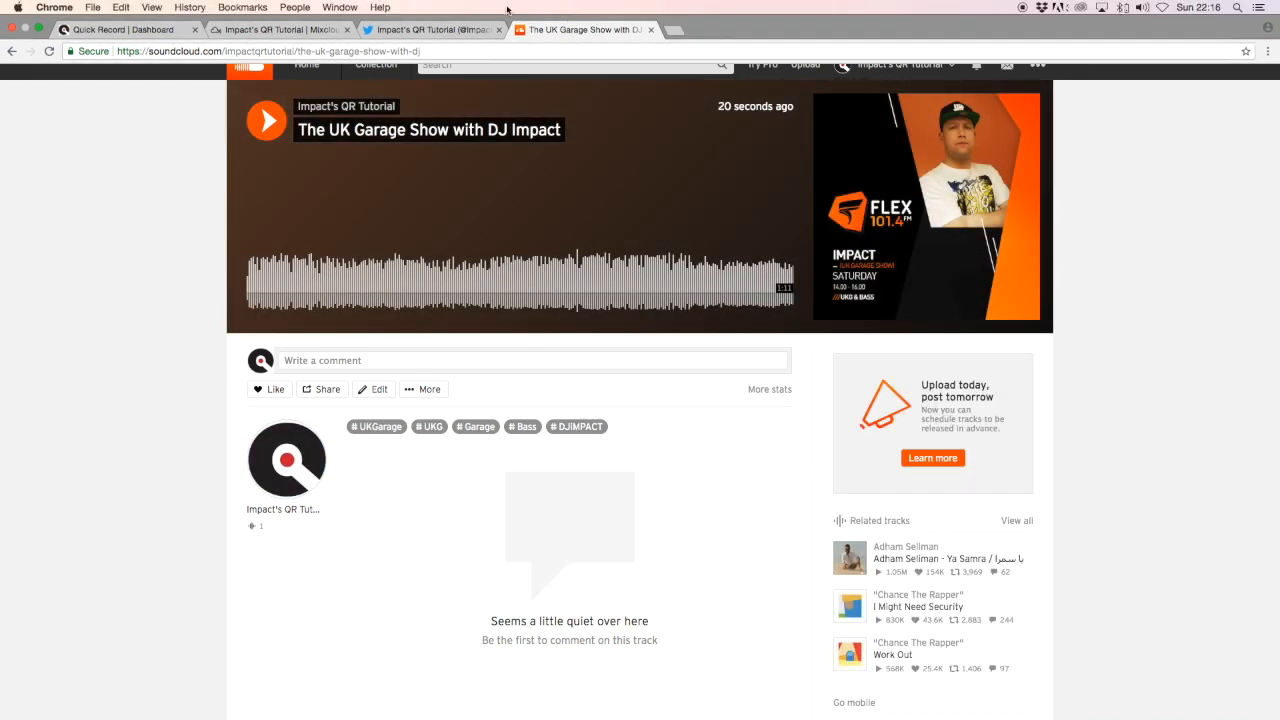
Step: Close the SoundCloud and Twitter pages and reload the Mixcloud profile to check for the uploaded show
click(651, 29)
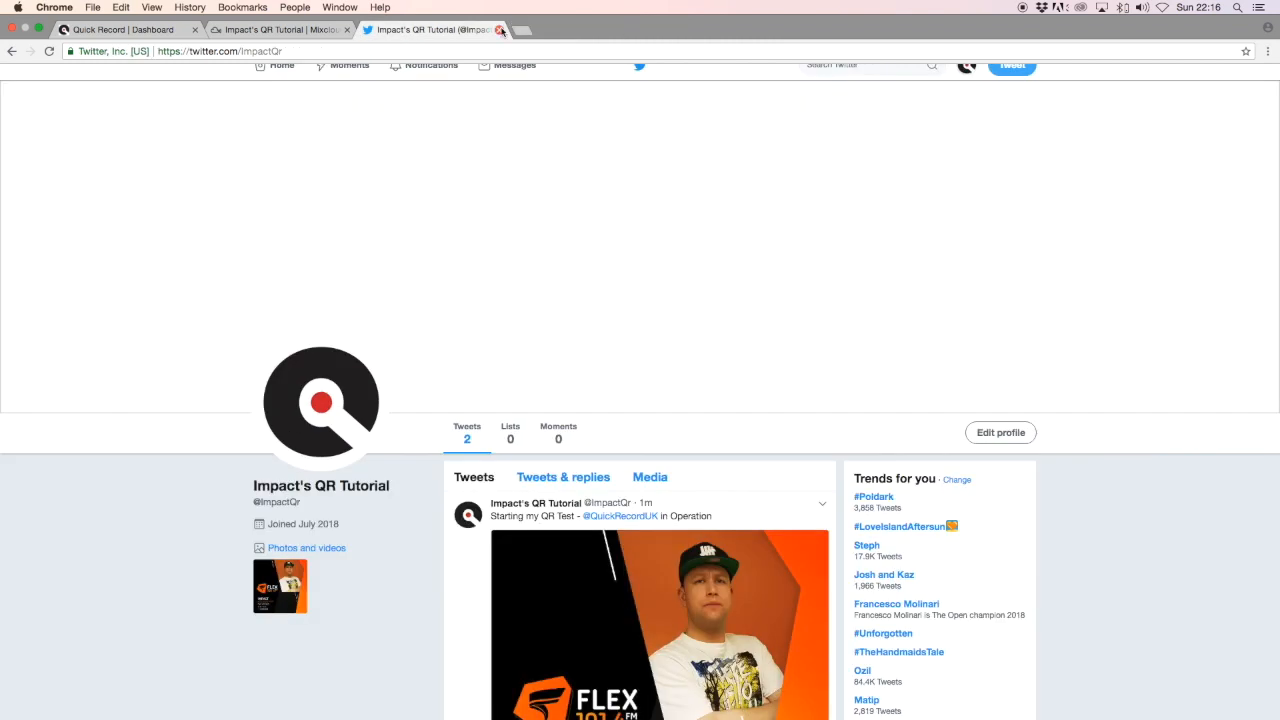
click(500, 29)
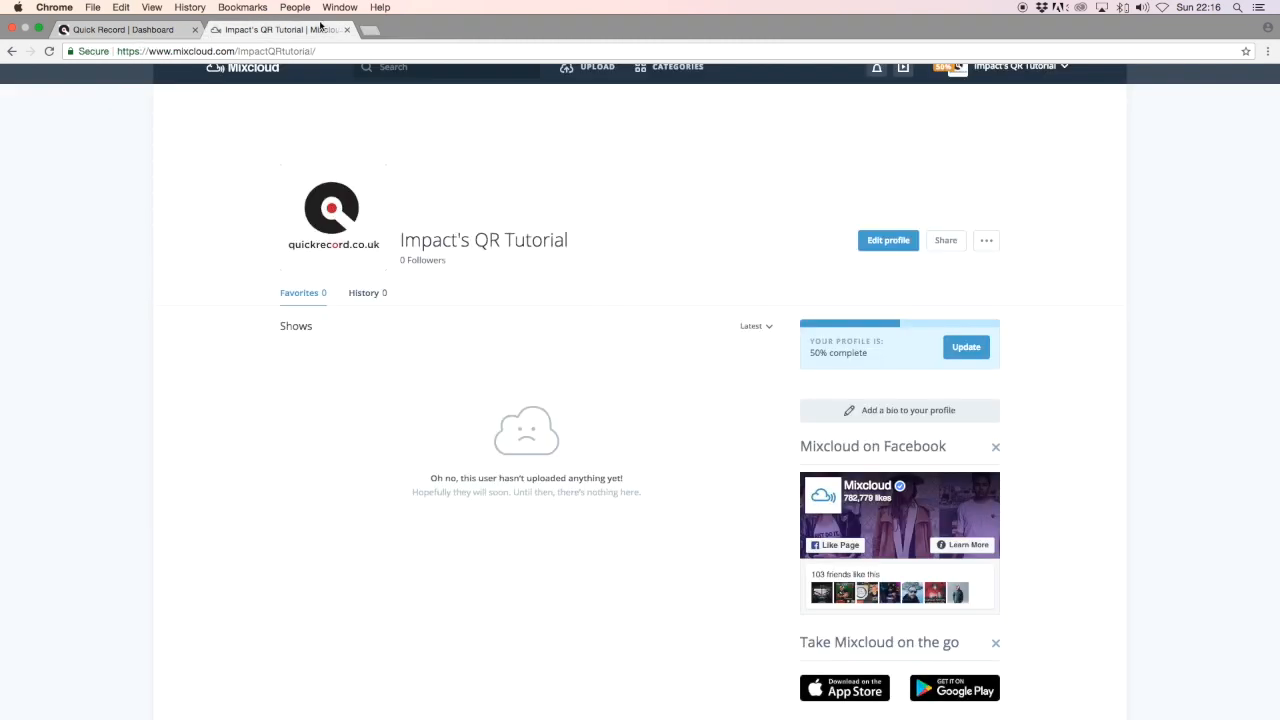
click(48, 51)
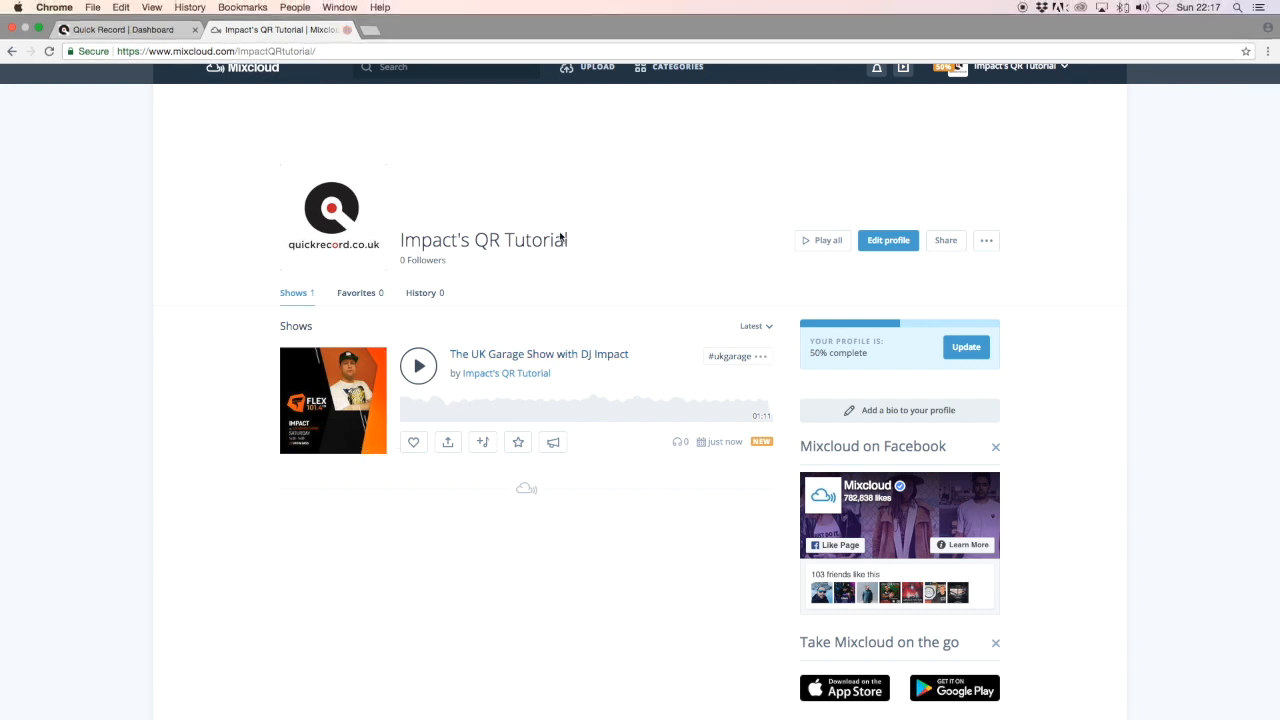
mouse_move(523, 372)
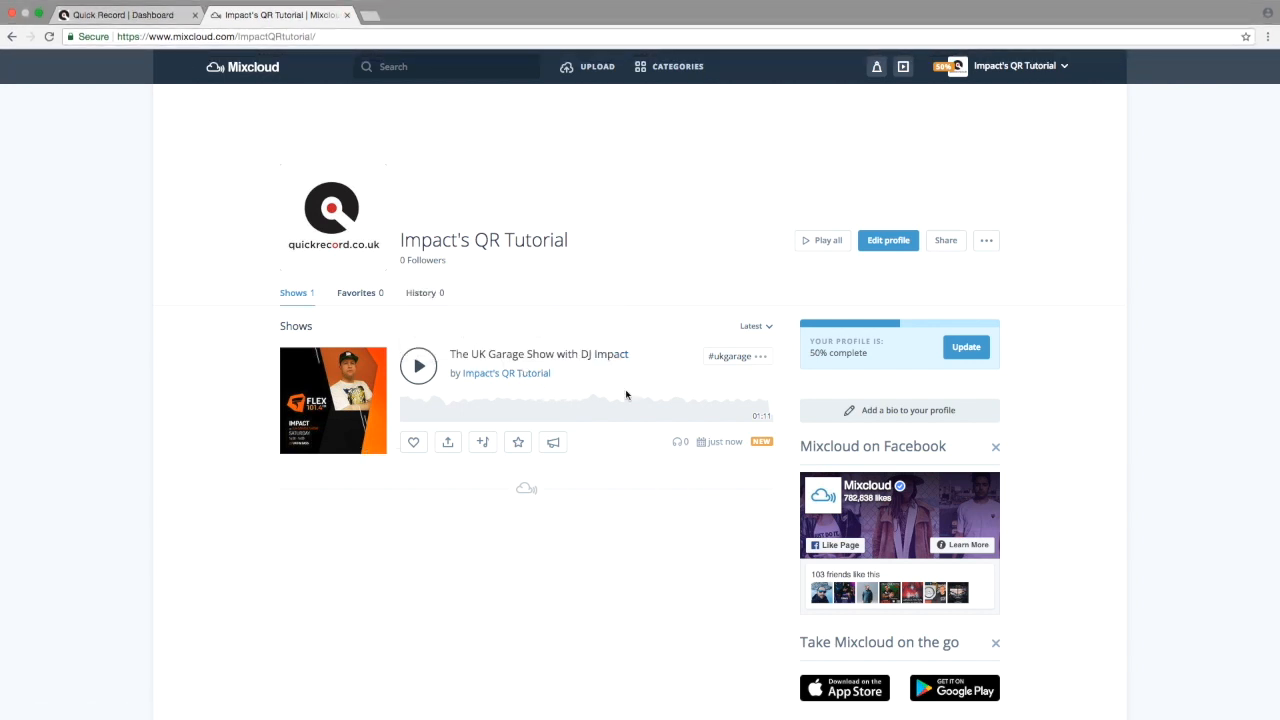